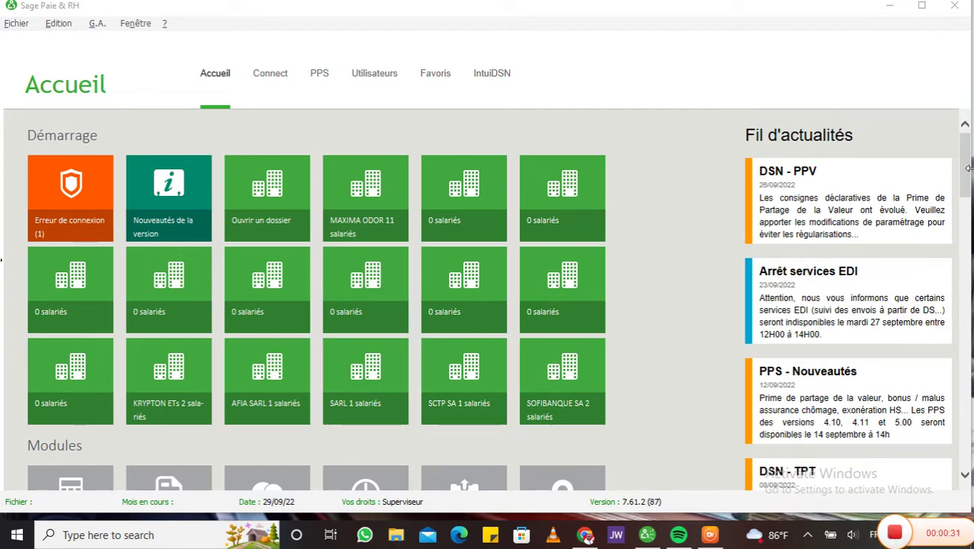
# Step: Start a new file from Fichier > Nouveau and save it as MAXIMA PAYROLL LTD in Documents
pyautogui.moveTo(968, 168); pyautogui.dragTo(968, 206)
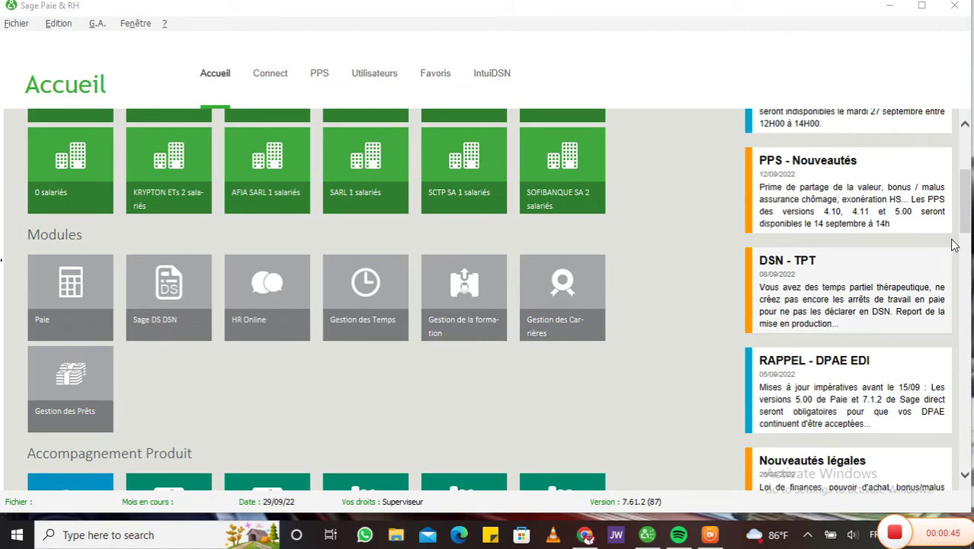
pyautogui.moveTo(964, 226); pyautogui.dragTo(965, 182)
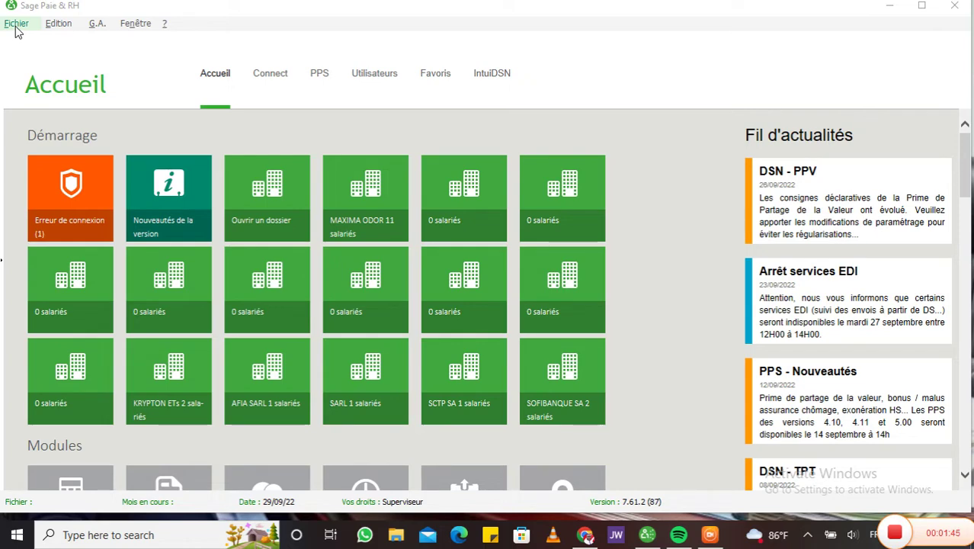
pyautogui.click(16, 23)
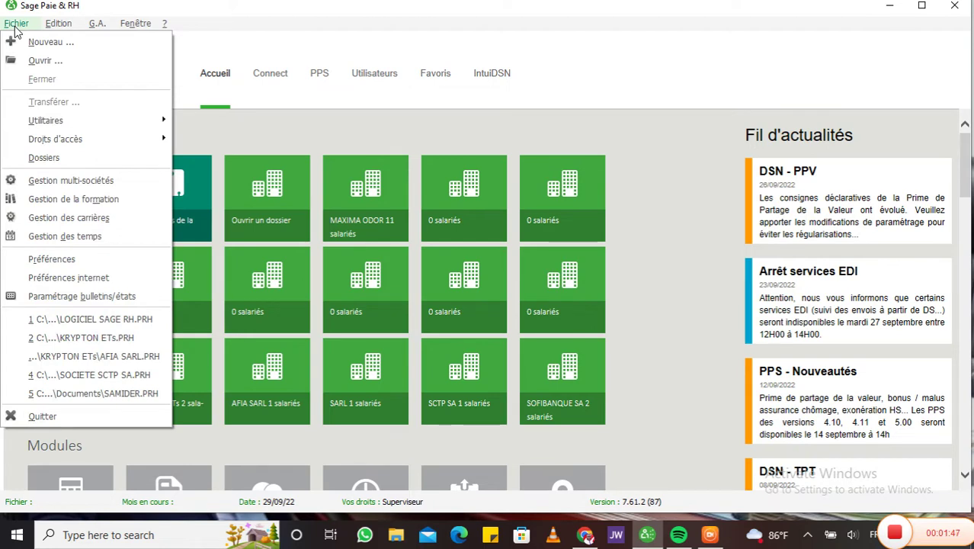
pyautogui.click(89, 44)
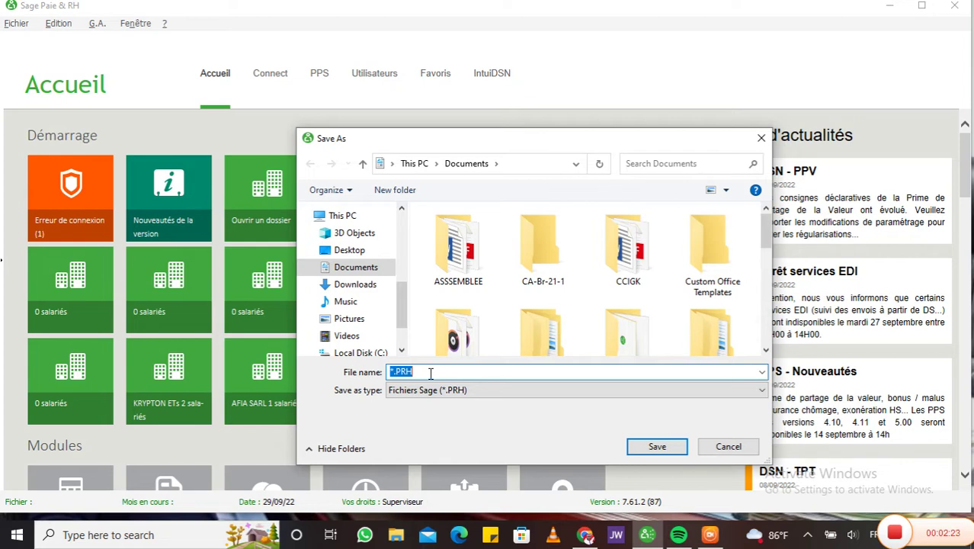
pyautogui.write('M')
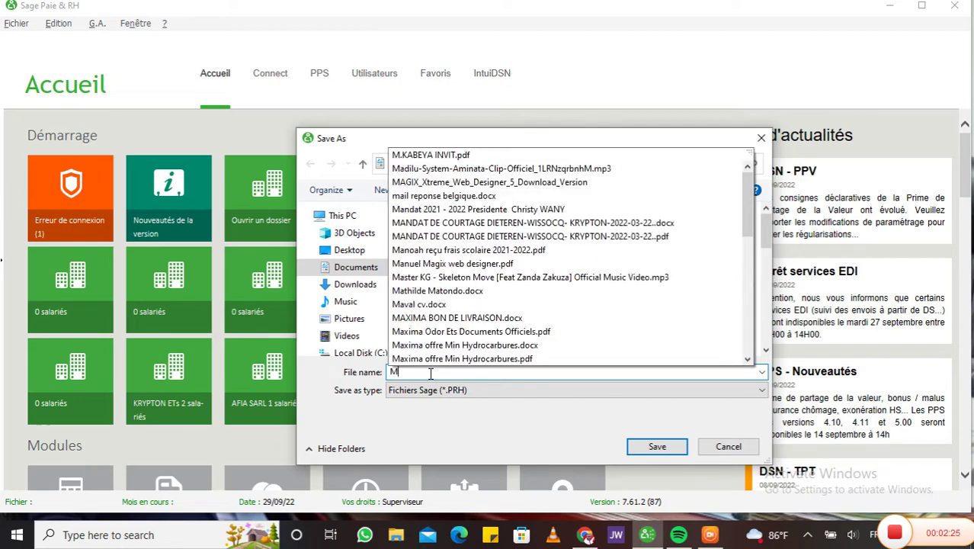
pyautogui.write('AXIMA')
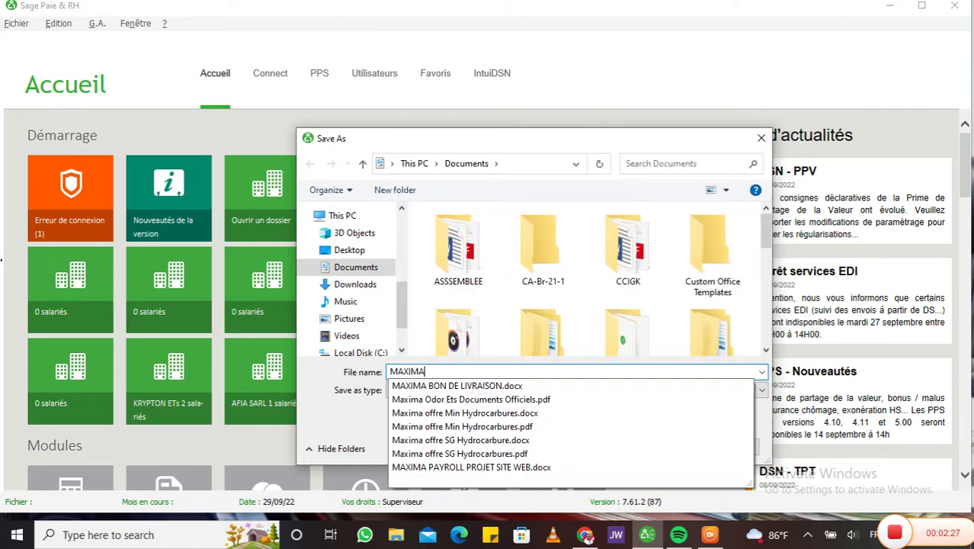
pyautogui.write(' PAYROLL')
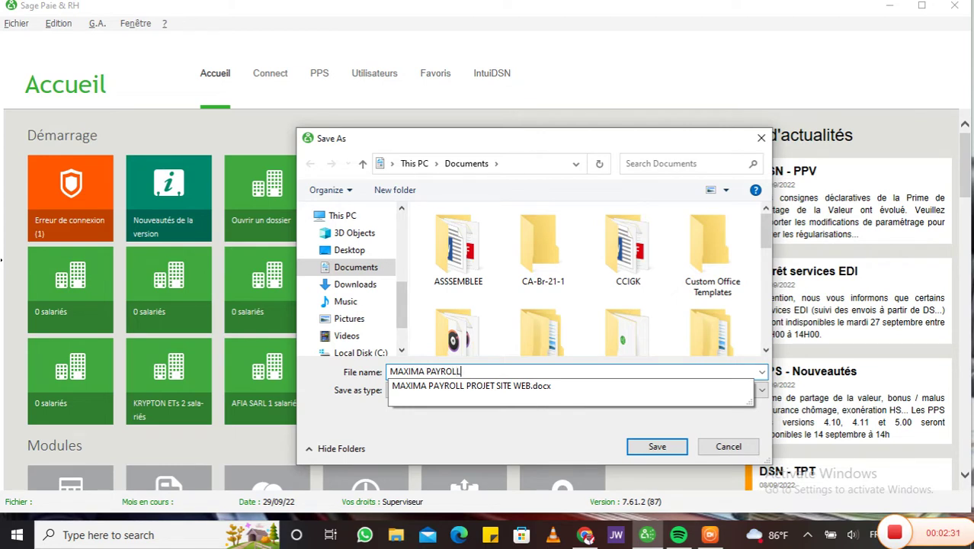
pyautogui.write(' LTD')
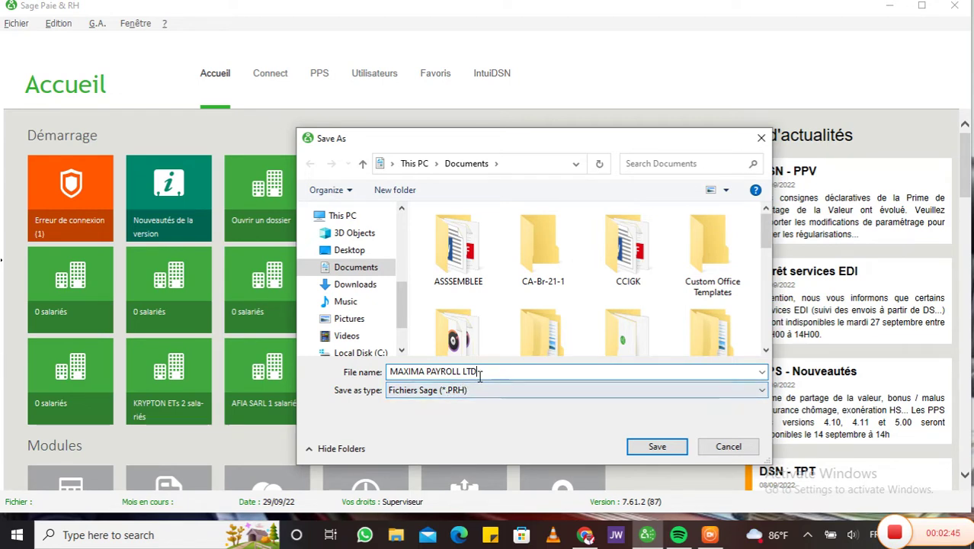
pyautogui.moveTo(765, 241); pyautogui.dragTo(764, 282)
pyautogui.click(657, 448)
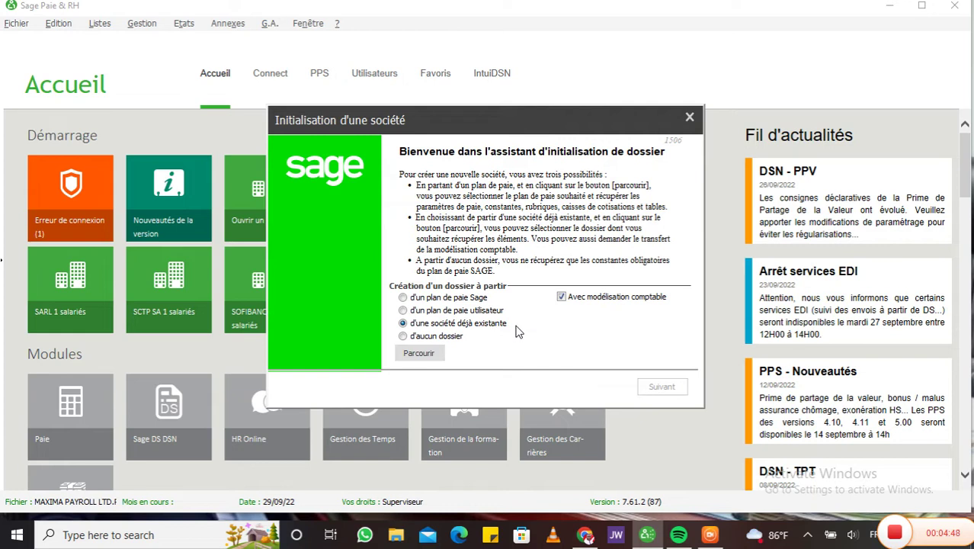
# Step: Choose to create the company from no existing dossier (d'aucun dossier) and continue
pyautogui.click(403, 336)
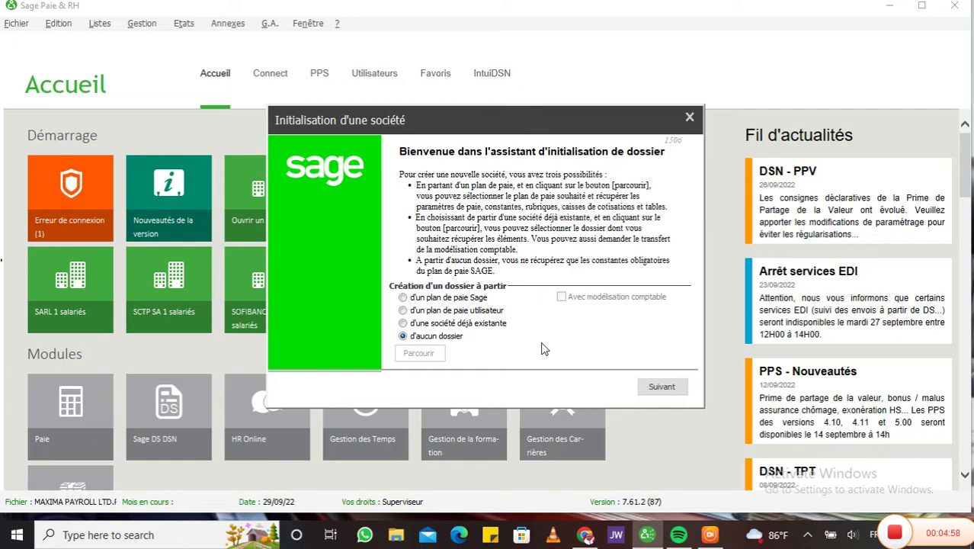
pyautogui.click(660, 387)
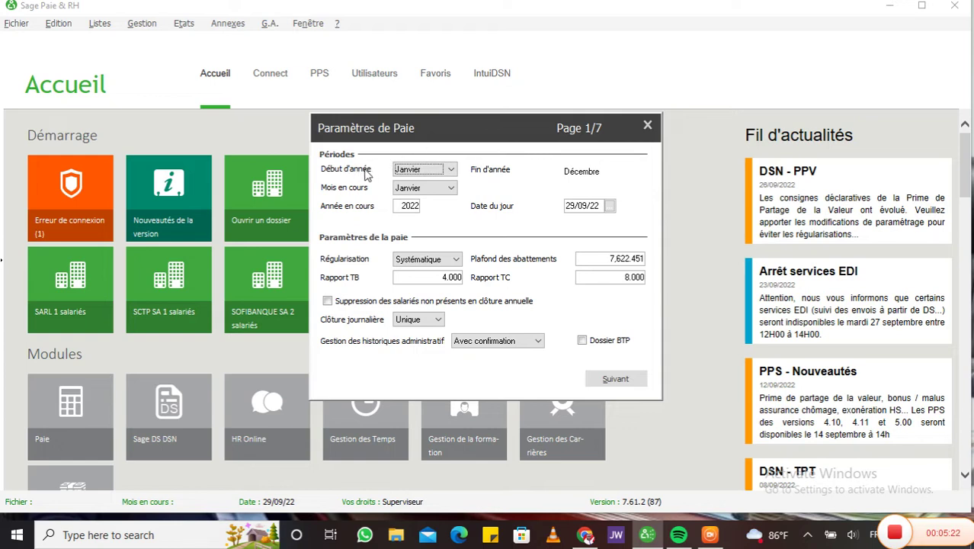
# Step: Keep Janvier as year start, set current month Septembre and date 29/09/22, then go to page 2
pyautogui.click(451, 170)
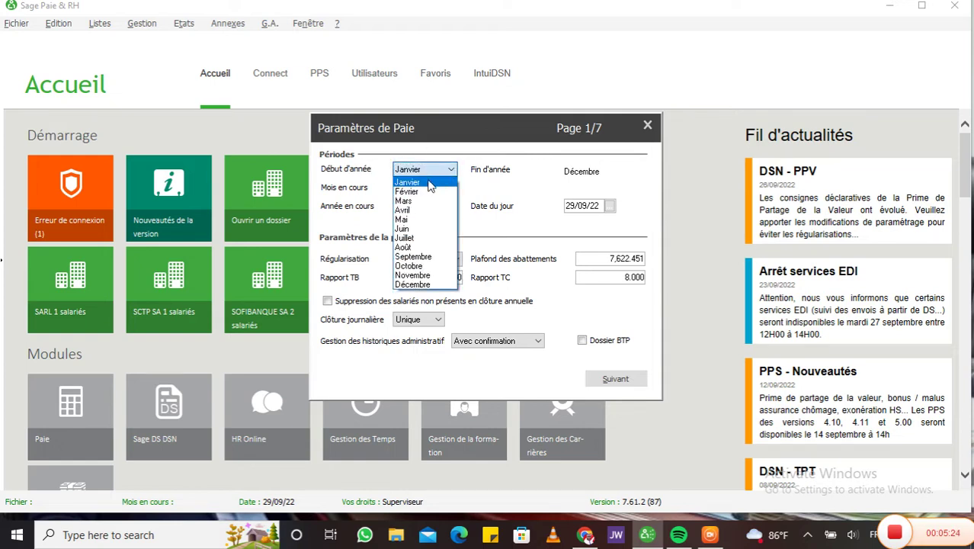
pyautogui.click(429, 183)
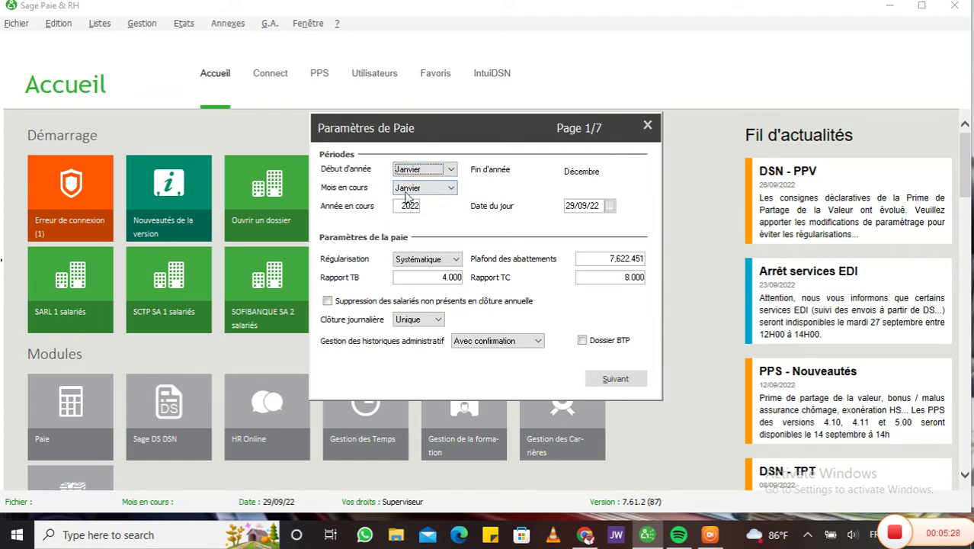
pyautogui.click(449, 189)
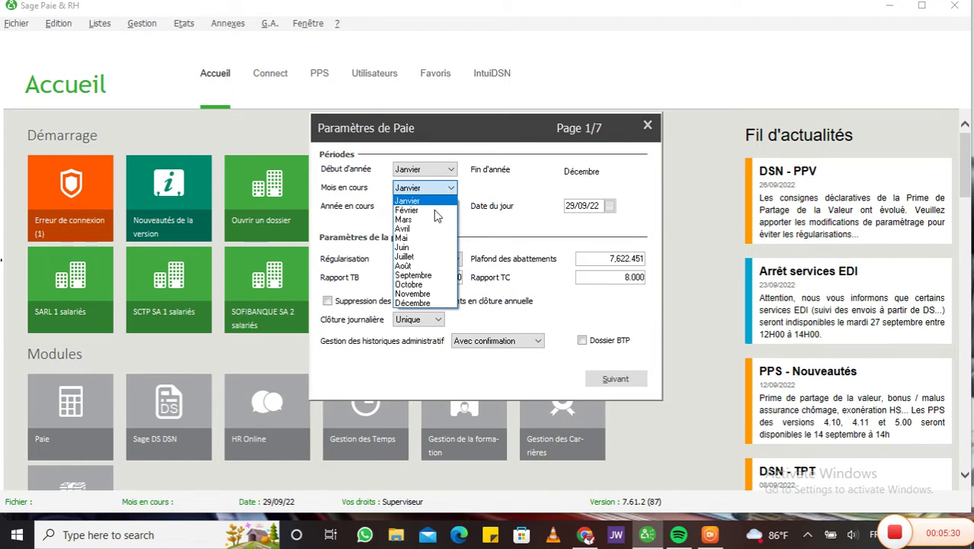
pyautogui.click(419, 275)
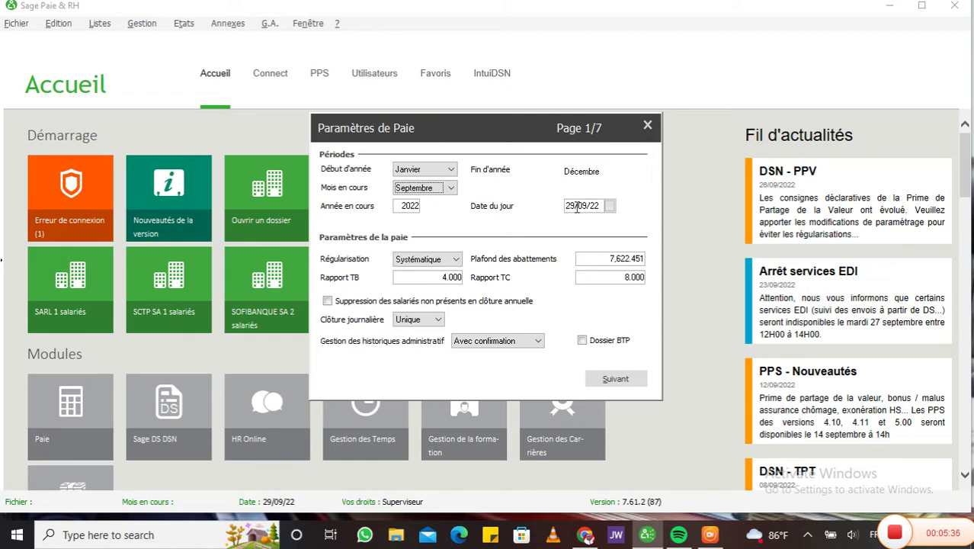
pyautogui.click(610, 205)
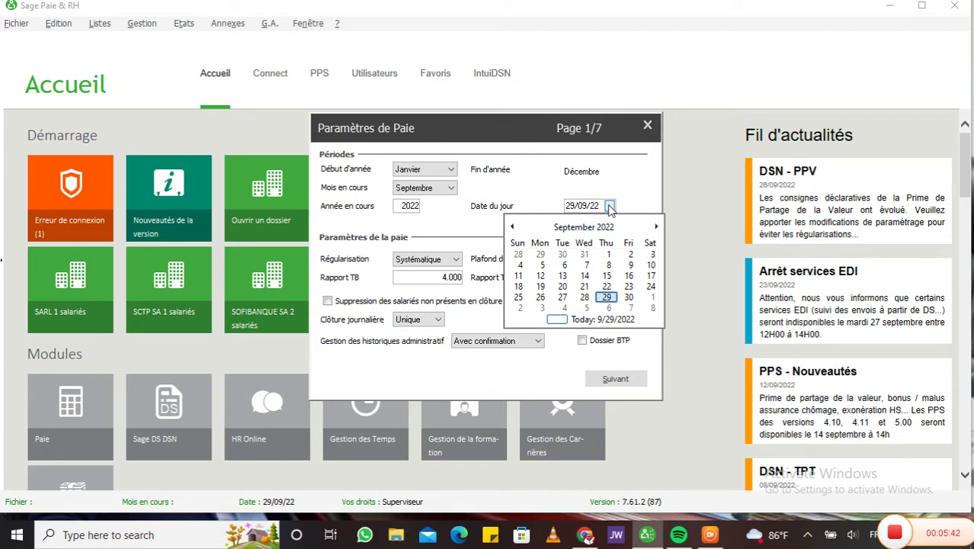
pyautogui.click(555, 317)
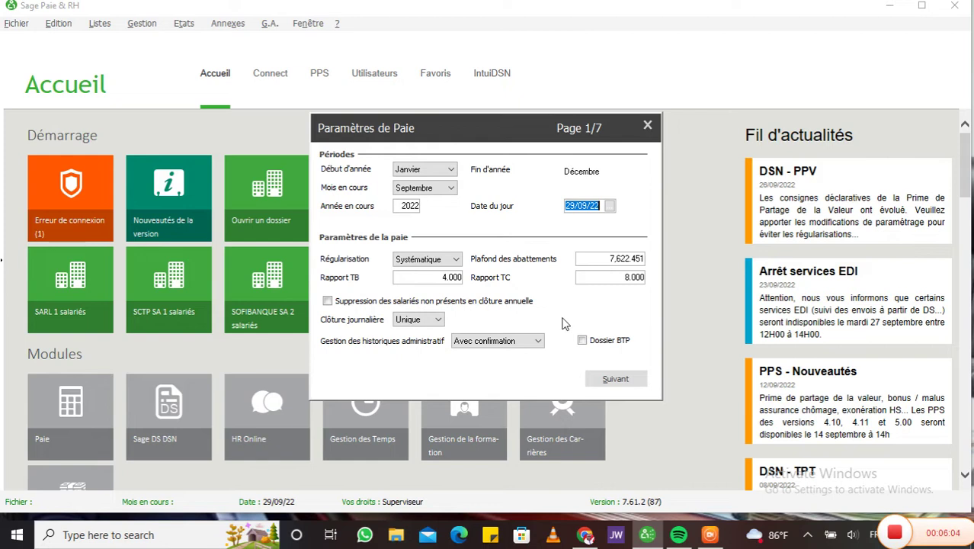
pyautogui.click(616, 378)
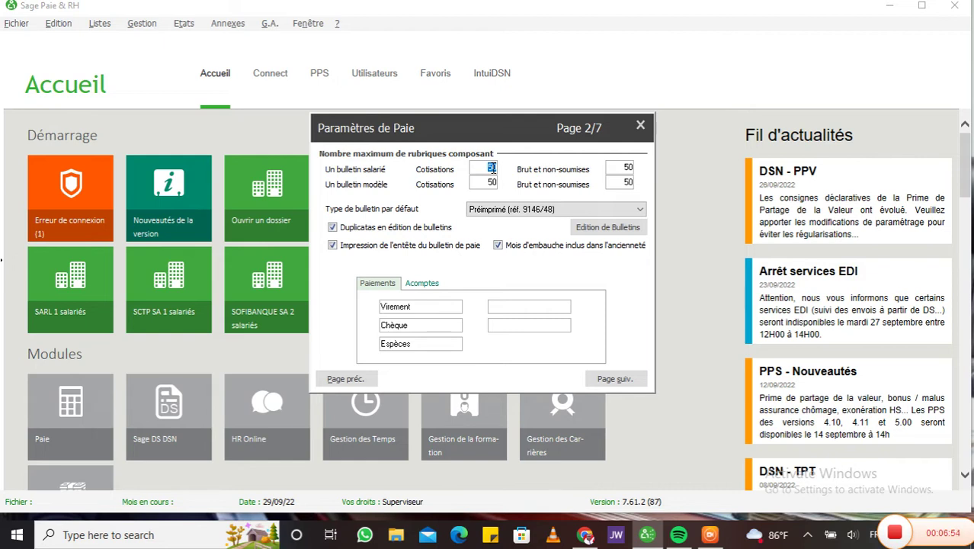
# Step: Enter 100 in all four composite-heading limit fields, replacing the default 50s
pyautogui.write('100')
pyautogui.press('Tab')
pyautogui.write('100')
pyautogui.press('Tab')
pyautogui.write('100')
pyautogui.press('Tab')
pyautogui.write('100')
# Step: Add M-pesa and Airtel M. as payment modes beside Virement and Chèque
pyautogui.click(512, 306)
pyautogui.write('M6')
pyautogui.press('BackSpace')
pyautogui.write('-pesa')
pyautogui.click(511, 325)
pyautogui.write('Air')
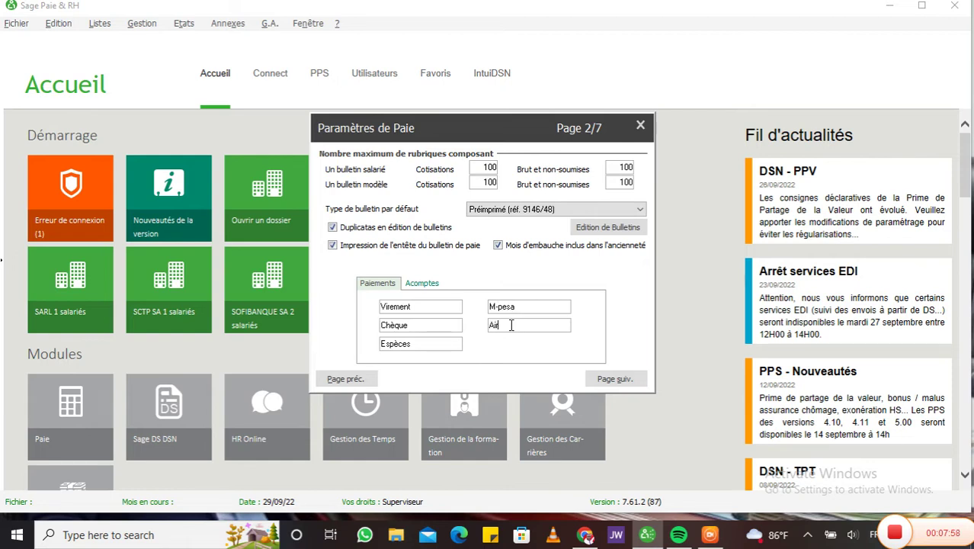
pyautogui.write('tel M.')
# Step: Delete the default advance types Régulier, Exceptionnel, Acompte 3, Acompte 4 and Acompte 5
pyautogui.click(420, 283)
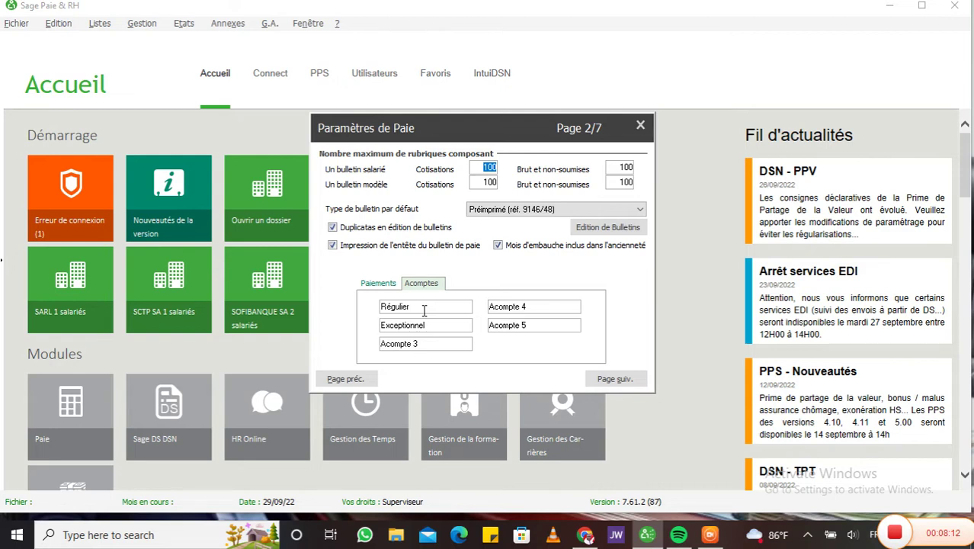
pyautogui.doubleClick(414, 307)
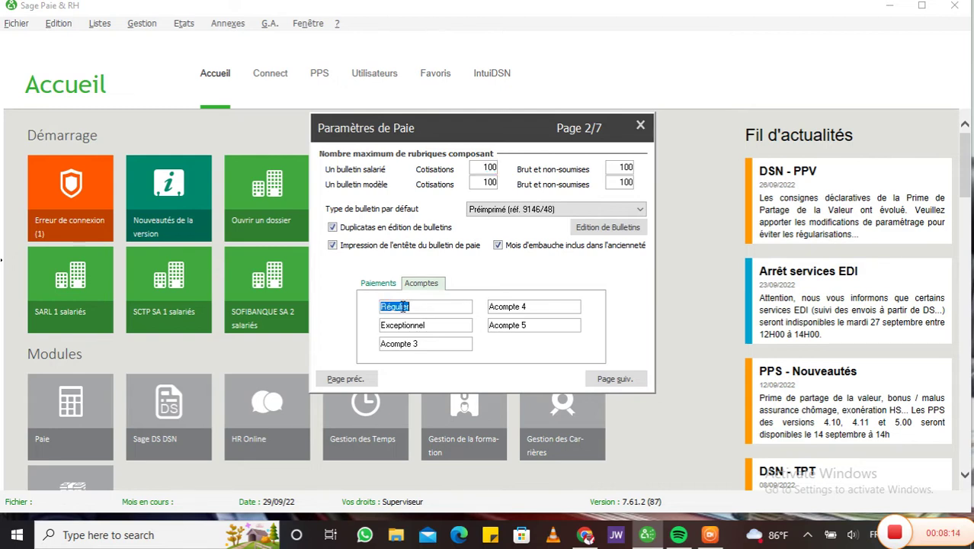
pyautogui.press('BackSpace')
pyautogui.doubleClick(421, 324)
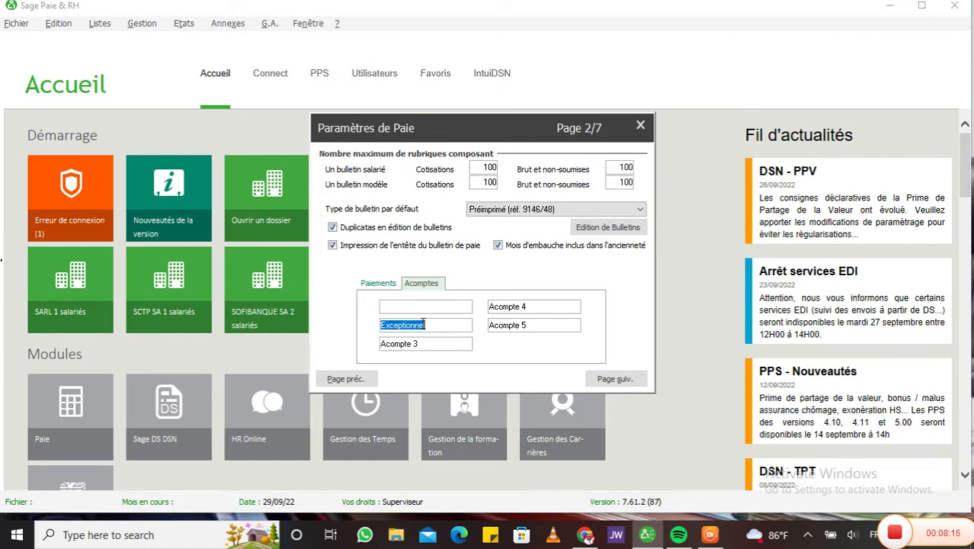
pyautogui.press('BackSpace')
pyautogui.doubleClick(418, 344)
pyautogui.press('BackSpace')
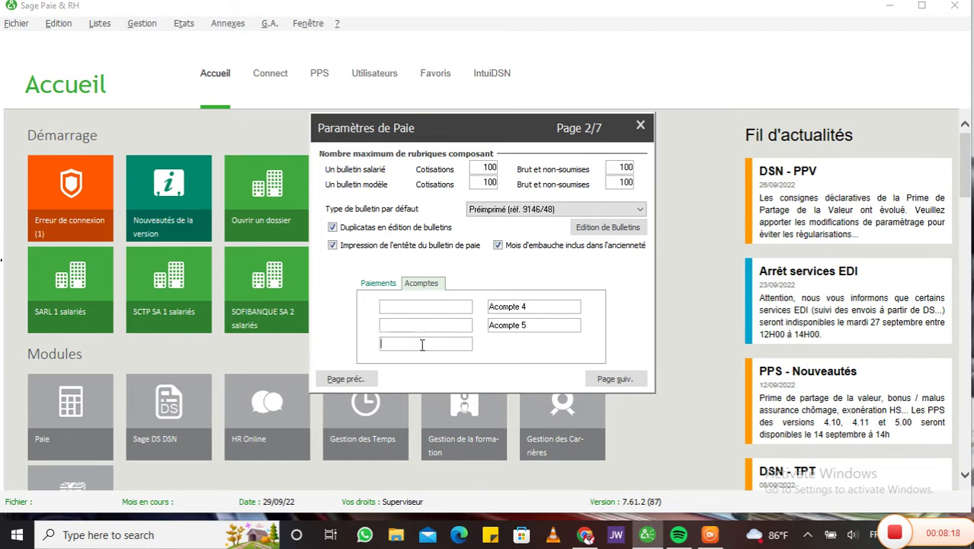
pyautogui.doubleClick(534, 307)
pyautogui.press('BackSpace')
pyautogui.doubleClick(537, 325)
pyautogui.press('BackSpace')
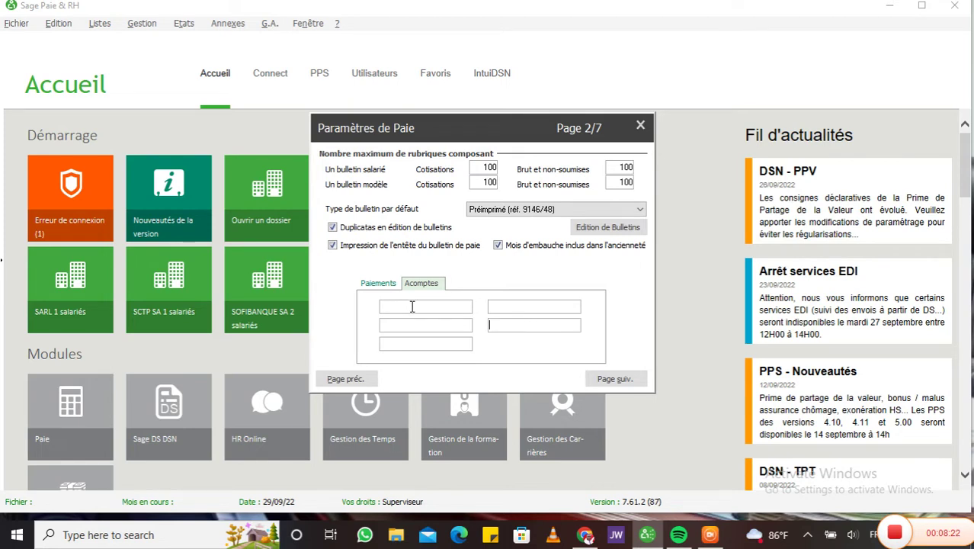
# Step: Enter Quinzaine and Avance sal as the advance types and continue to page 3
pyautogui.click(411, 307)
pyautogui.write('Quinzaine')
pyautogui.click(412, 325)
pyautogui.write('Avance sal')
pyautogui.click(607, 379)
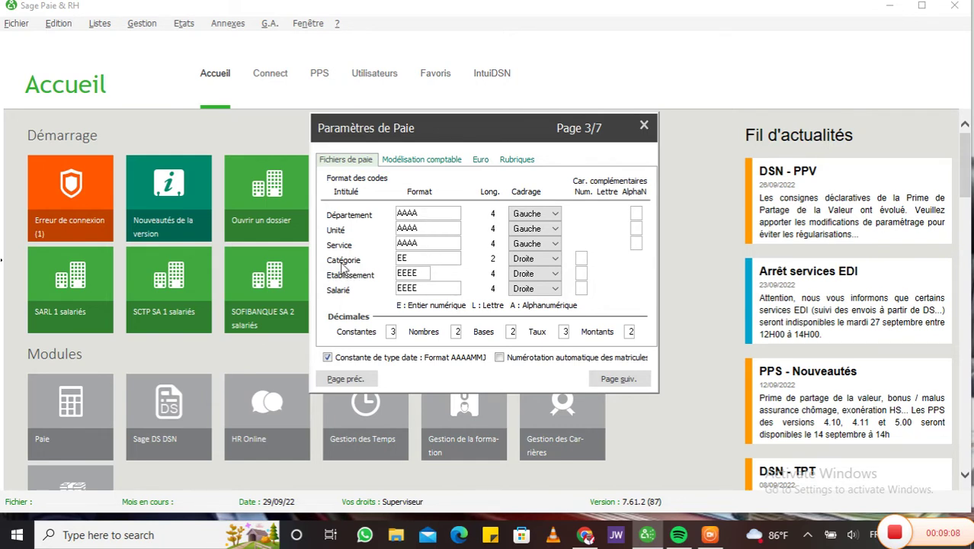
# Step: Look over the Département, Unité, Service, Catégorie and Etablissement code formats, then view Modélisation comptable
pyautogui.moveTo(396, 260); pyautogui.dragTo(430, 259)
pyautogui.doubleClick(425, 273)
pyautogui.doubleClick(424, 288)
pyautogui.doubleClick(421, 273)
pyautogui.doubleClick(417, 258)
pyautogui.doubleClick(424, 243)
pyautogui.doubleClick(425, 227)
pyautogui.doubleClick(425, 212)
pyautogui.click(426, 161)
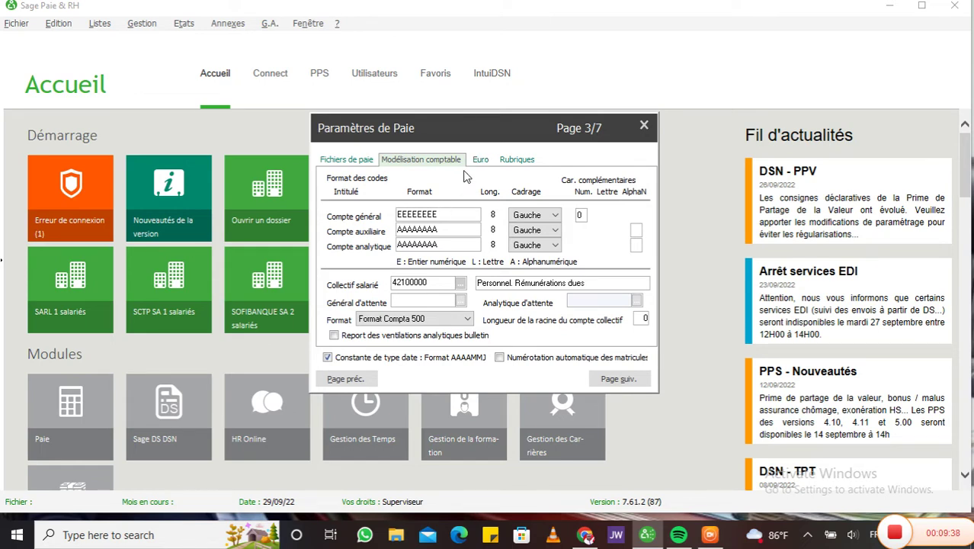
# Step: Choose Format Sage as the accounting format, then view the Euro currency settings
pyautogui.click(464, 320)
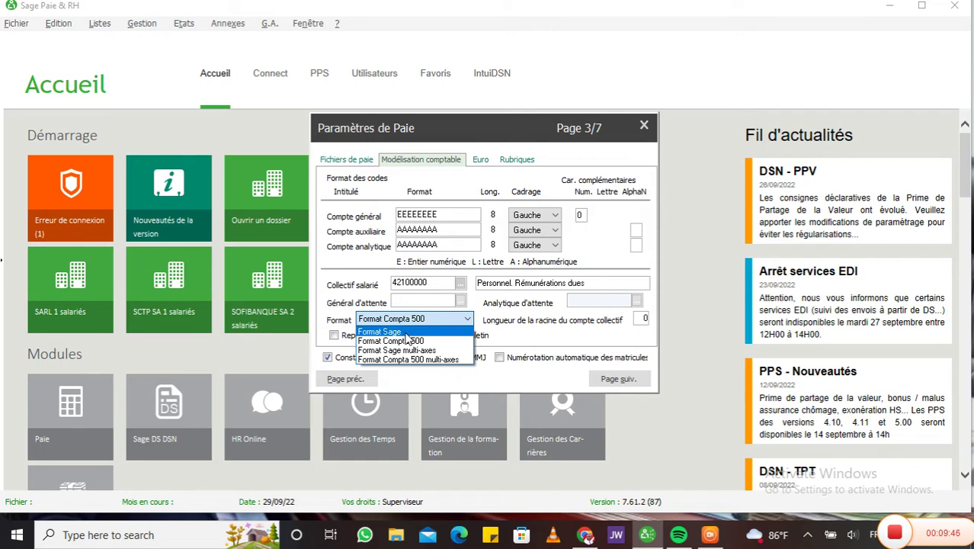
pyautogui.click(407, 333)
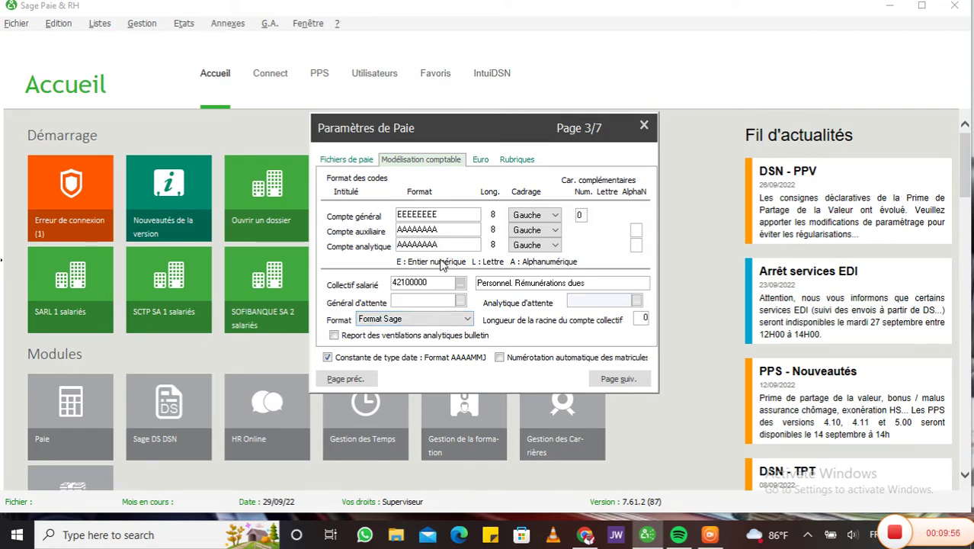
pyautogui.click(481, 161)
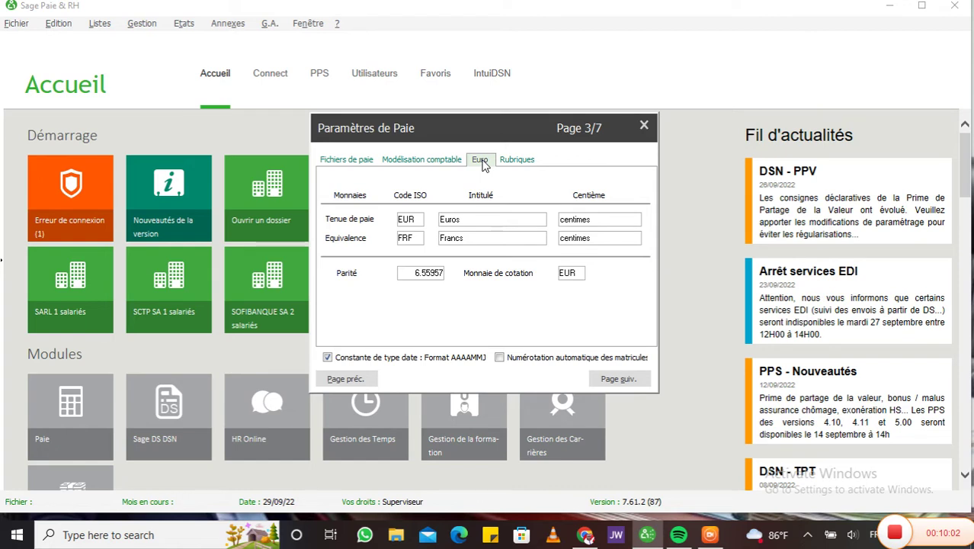
# Step: Replace EUR/Euros with CDF/Franc congolais and FRF/Francs with USD/Dollars Américain
pyautogui.doubleClick(416, 221)
pyautogui.write('CDF')
pyautogui.press('Tab')
pyautogui.write('anc congolais')
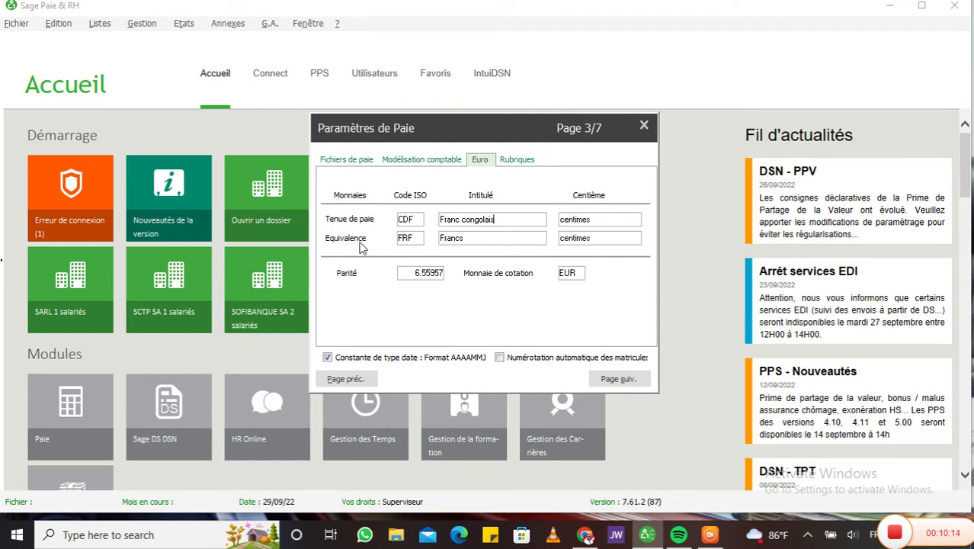
pyautogui.doubleClick(418, 238)
pyautogui.write('USD')
pyautogui.doubleClick(474, 240)
pyautogui.write('Dollars Américain')
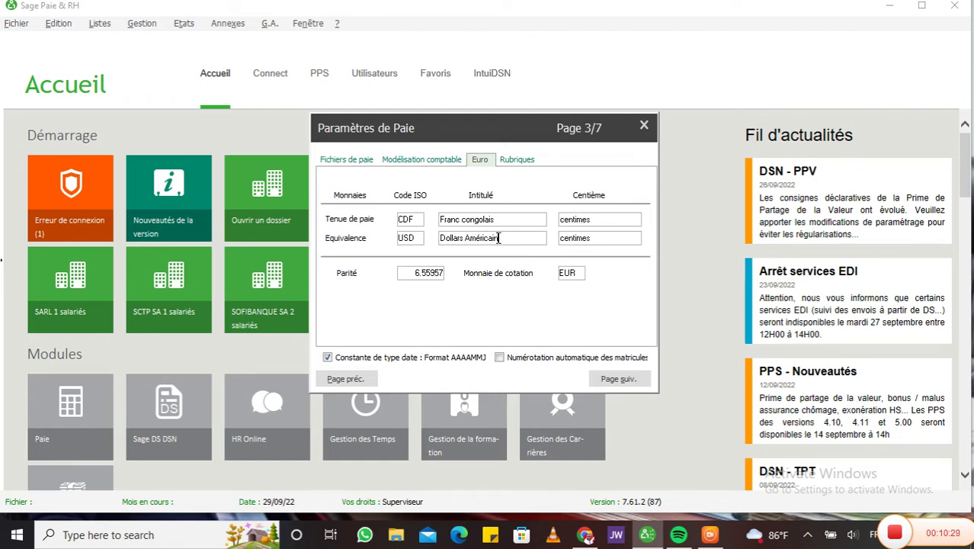
# Step: Clear both centimes subunits, set the quotation currency to CDF, and enable automatic employee numbering
pyautogui.doubleClick(600, 220)
pyautogui.press('BackSpace')
pyautogui.doubleClick(597, 239)
pyautogui.press('BackSpace')
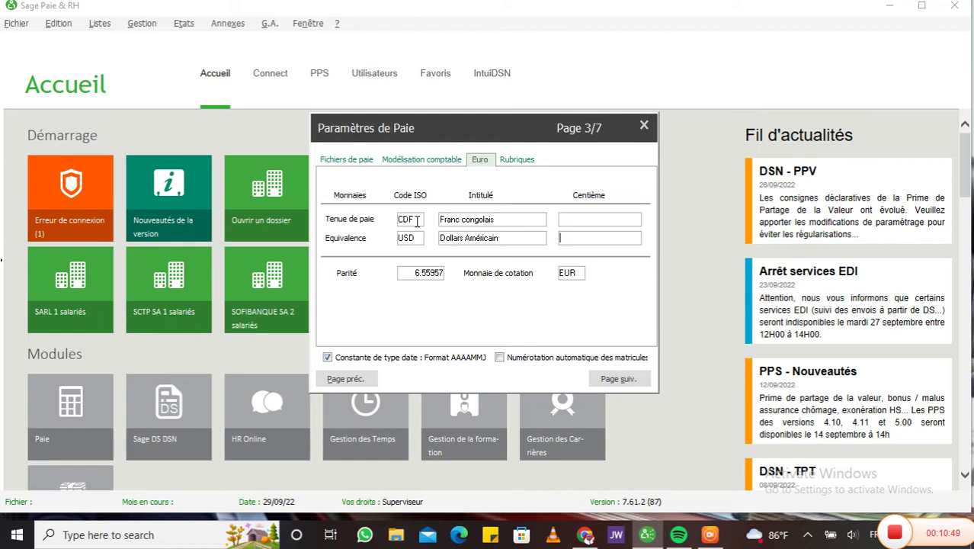
pyautogui.doubleClick(419, 272)
pyautogui.click(431, 274)
pyautogui.doubleClick(581, 273)
pyautogui.write('CDF')
pyautogui.click(500, 357)
# Step: Turn off automatic employee numbering, keep worked hours on PRESENCE, and advance to page 5/7
pyautogui.click(499, 358)
pyautogui.click(618, 381)
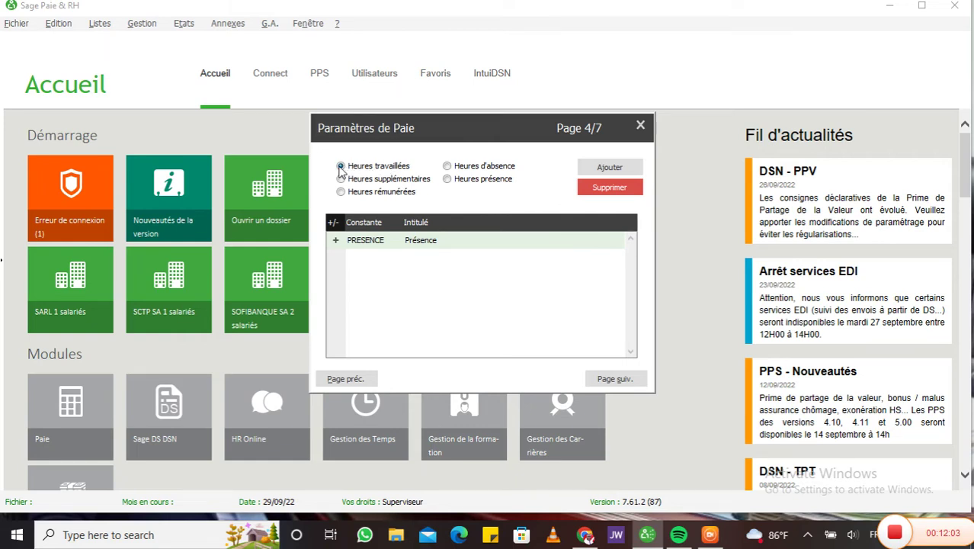
pyautogui.click(341, 178)
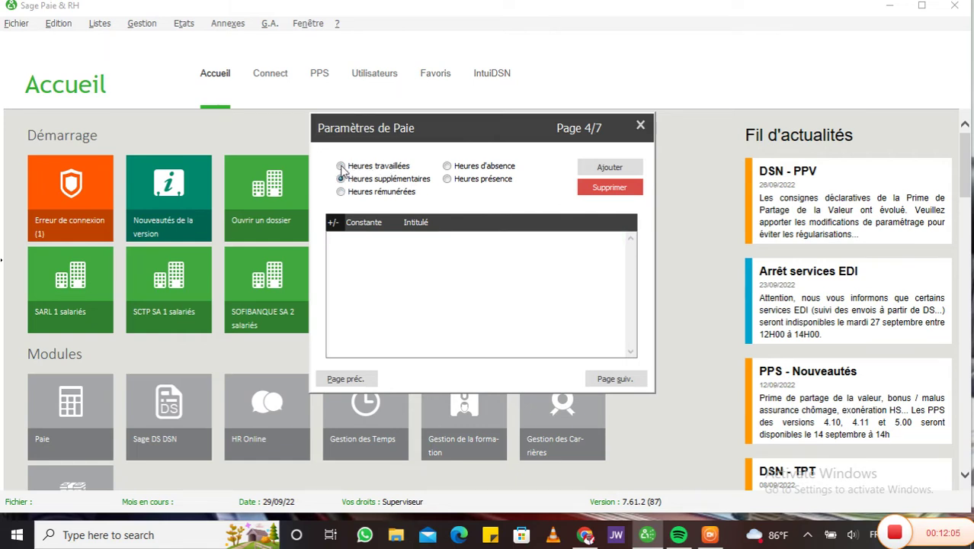
pyautogui.click(341, 166)
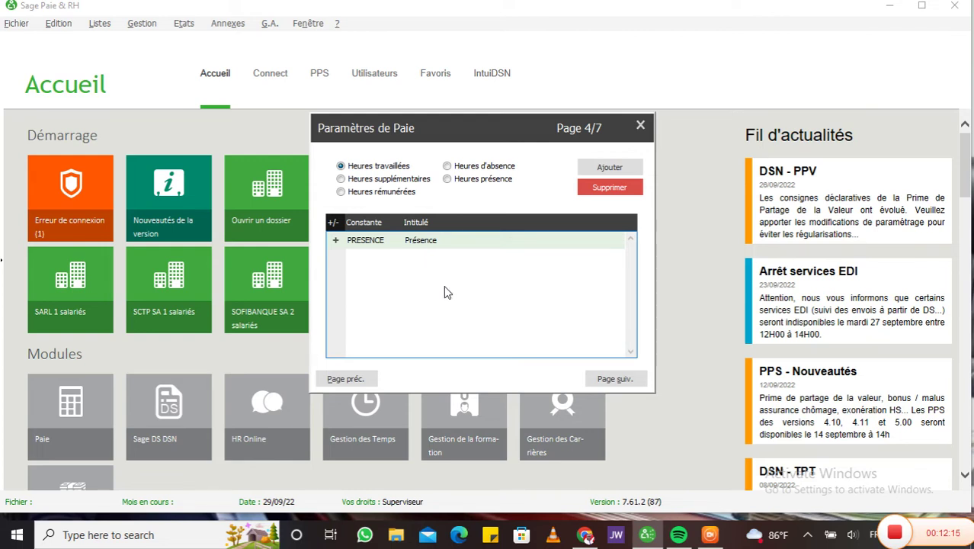
pyautogui.click(617, 381)
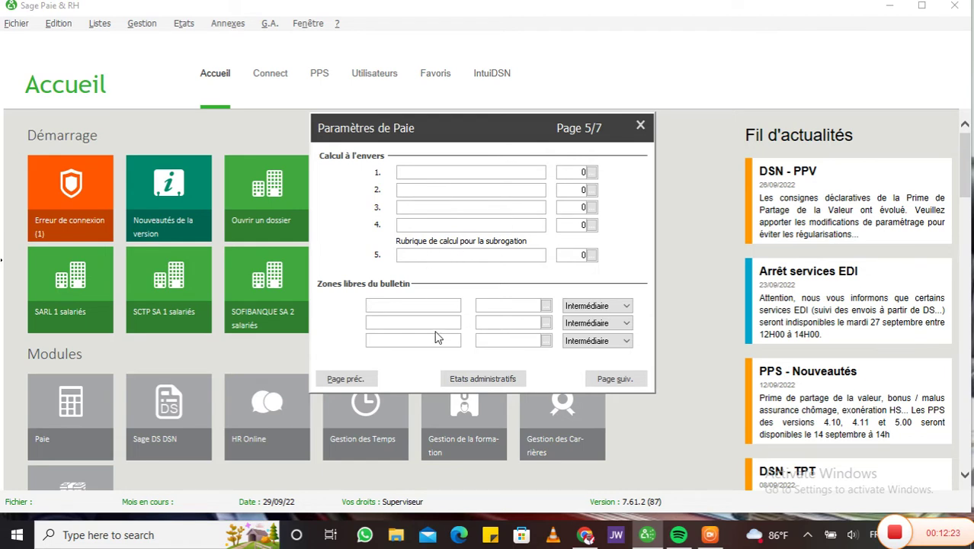
# Step: Leave the Calcul à l'envers and Zones libres fields empty and advance to page 6/7
pyautogui.click(616, 381)
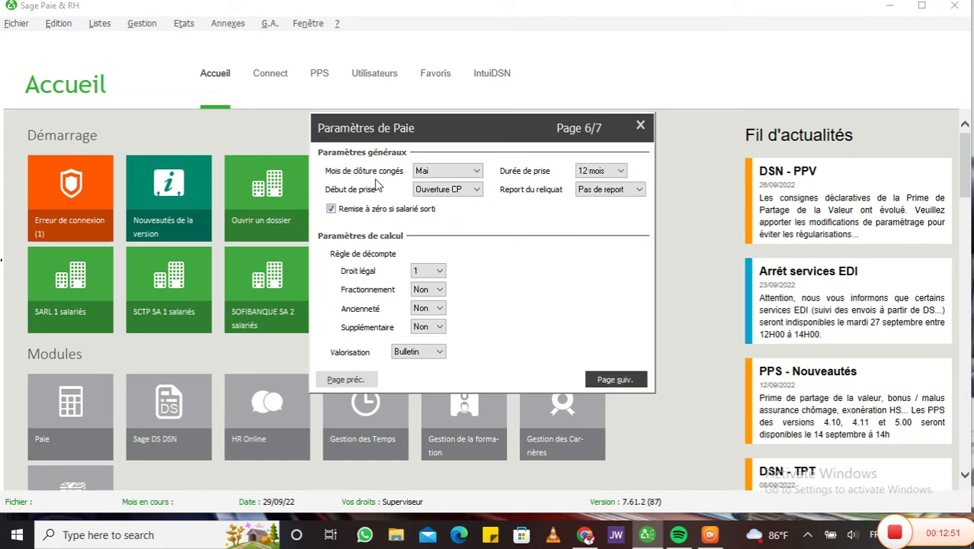
# Step: Set leave closing month to Aucun and carry-over to Report indéfini, keeping Ouverture CP and 12 mois
pyautogui.click(475, 171)
pyautogui.click(449, 184)
pyautogui.click(477, 192)
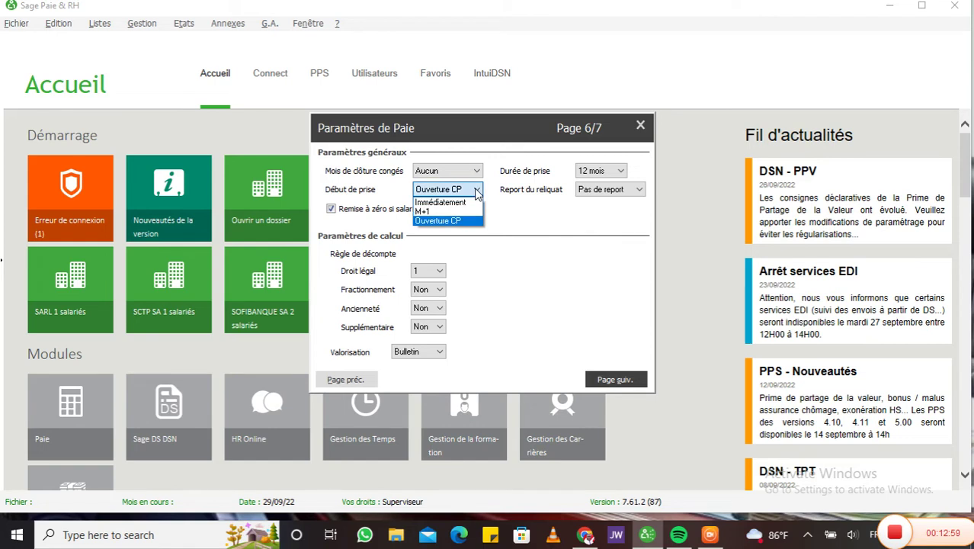
pyautogui.click(476, 192)
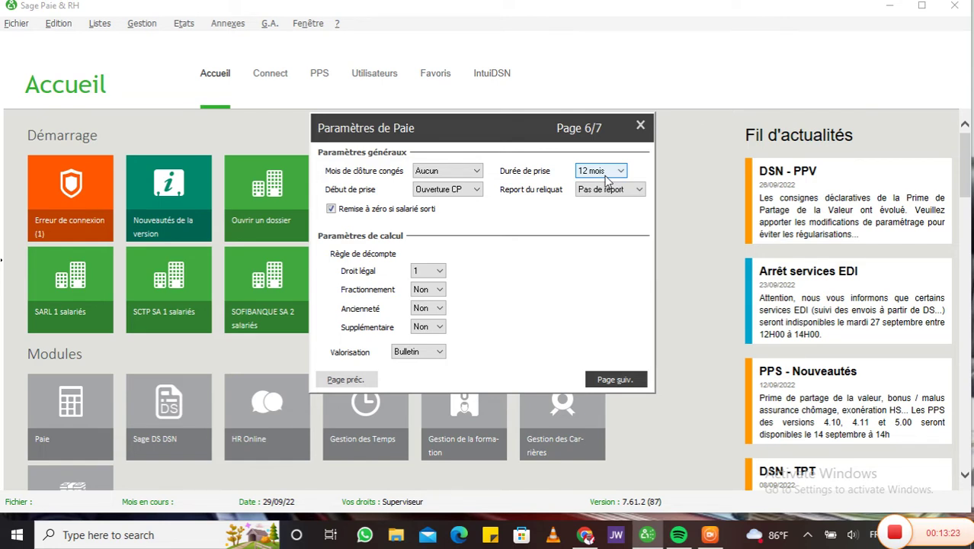
pyautogui.click(619, 172)
pyautogui.click(617, 174)
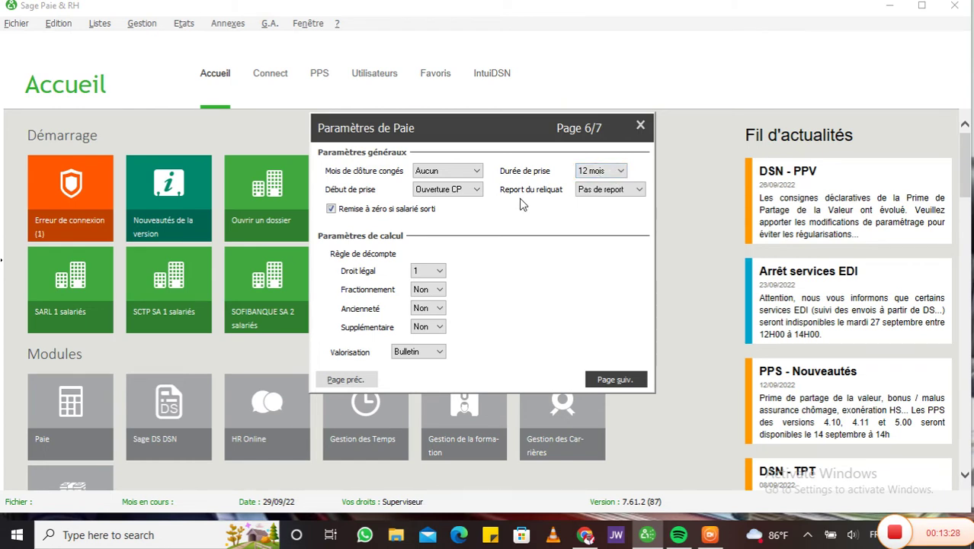
pyautogui.click(638, 190)
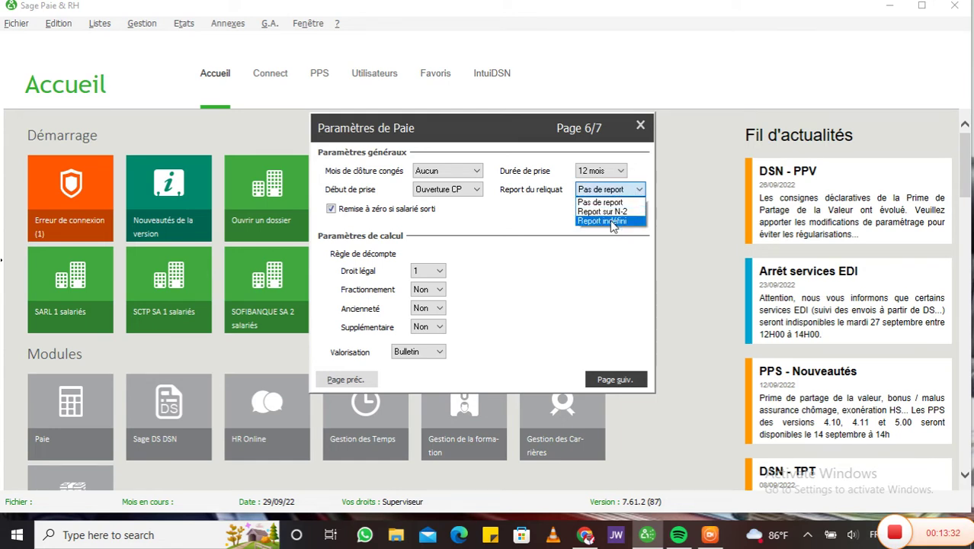
pyautogui.click(612, 221)
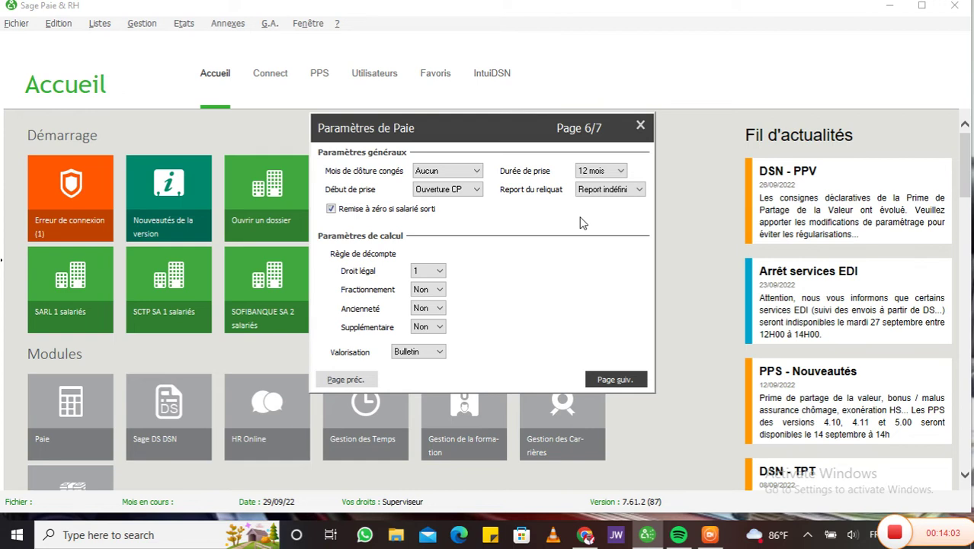
pyautogui.click(614, 379)
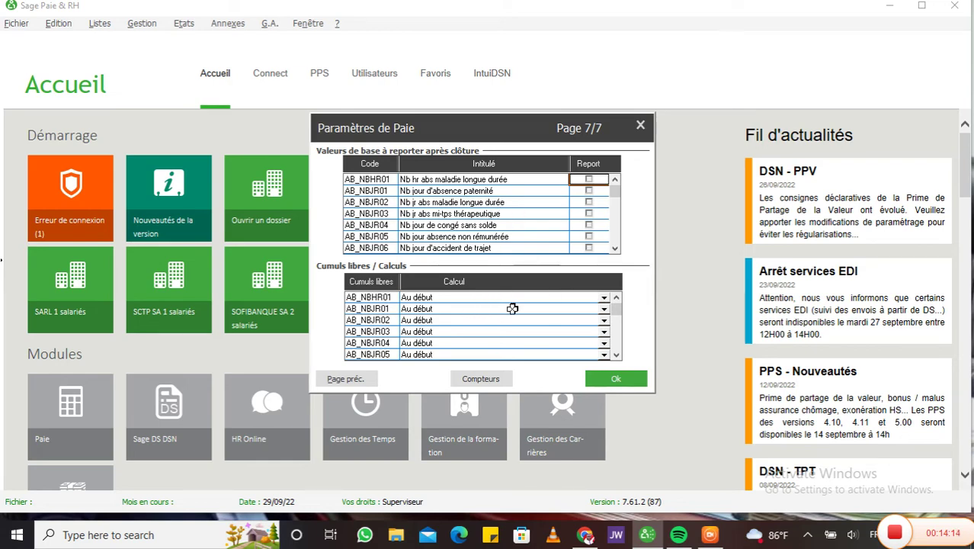
# Step: Confirm page 7/7 with Ok to close the payroll settings wizard
pyautogui.click(611, 385)
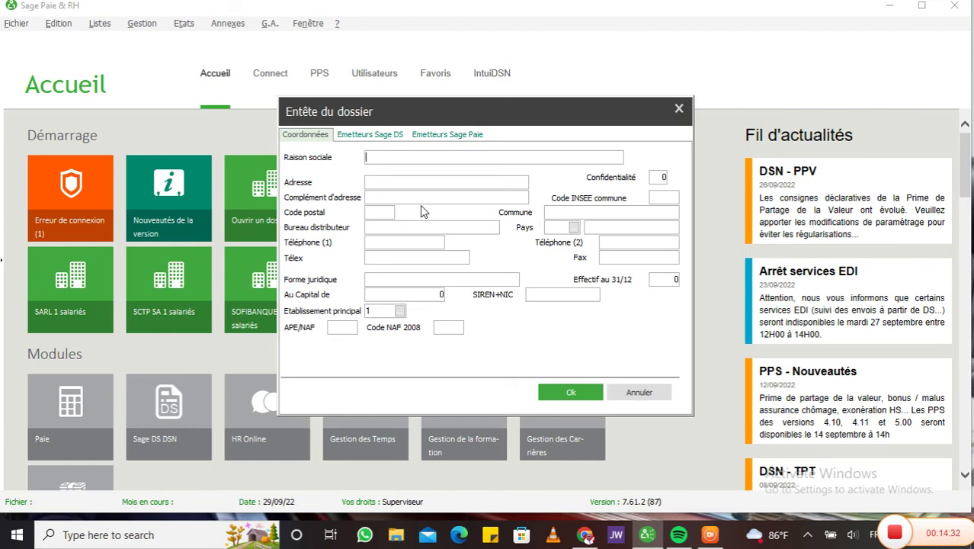
# Step: Enter the company name MAXIMA PAYROLL and its street address
pyautogui.write('MAXIMA PAYROLL')
pyautogui.click(394, 183)
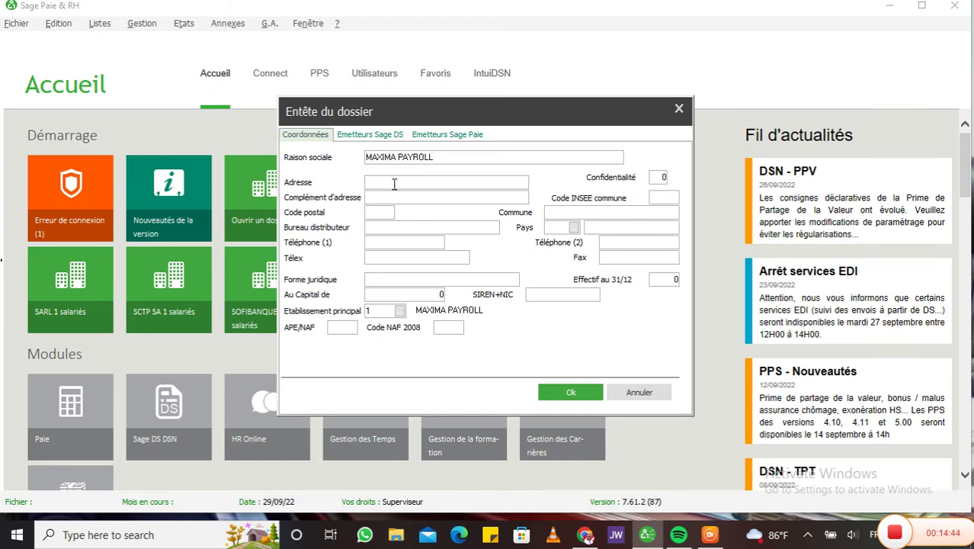
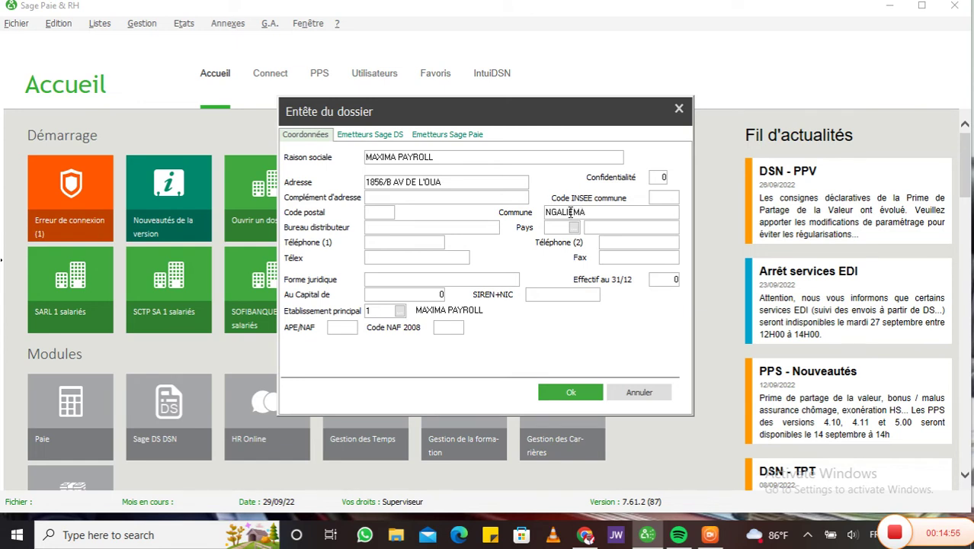
# Step: Fill in the postal code, country code COD and the company phone number
pyautogui.click(374, 214)
pyautogui.write('1002')
pyautogui.click(552, 229)
pyautogui.write('COD')
pyautogui.press('Tab')
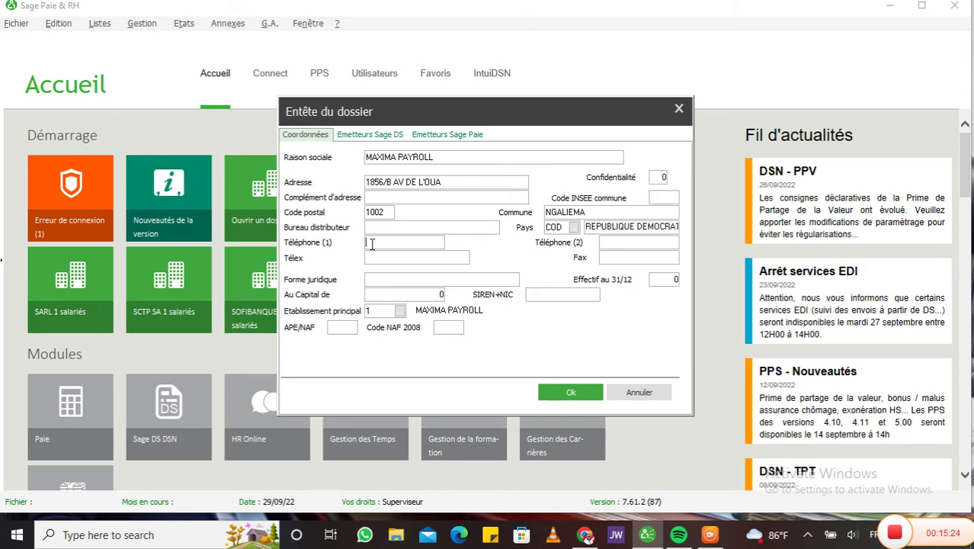
pyautogui.write('+24388888')
# Step: Set the Forme juridique field to SARL
pyautogui.click(398, 279)
pyautogui.write('SARL')
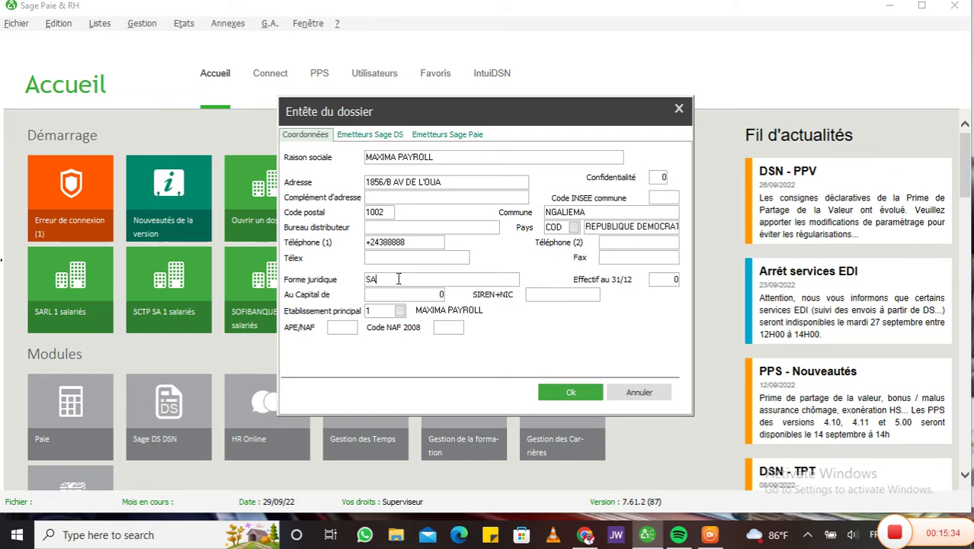
pyautogui.press('BackSpace')
pyautogui.press('BackSpace')
pyautogui.press('BackSpace')
pyautogui.press('BackSpace')
pyautogui.write('SPRL')
pyautogui.press('BackSpace')
pyautogui.press('BackSpace')
pyautogui.press('BackSpace')
pyautogui.write('ARL')
pyautogui.click(381, 136)
pyautogui.click(453, 137)
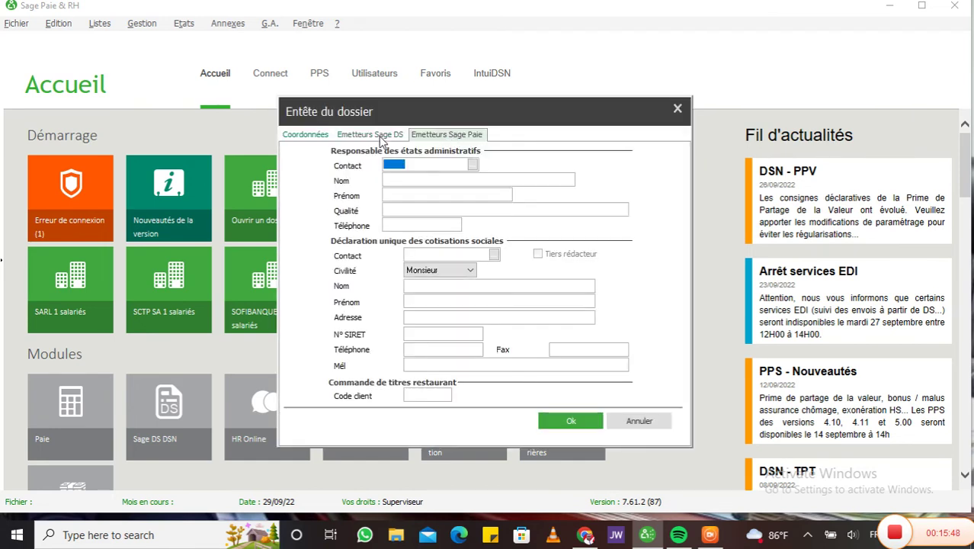
pyautogui.click(379, 137)
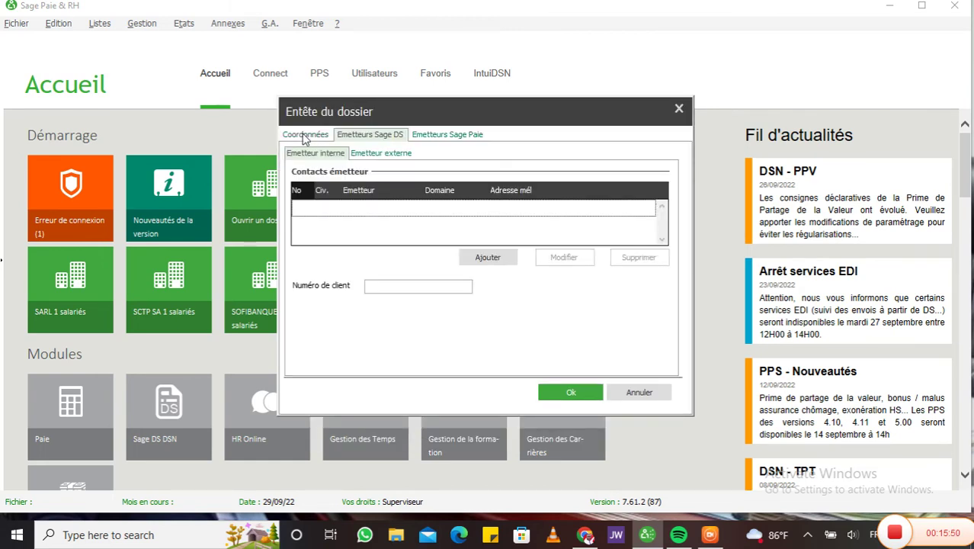
pyautogui.click(451, 136)
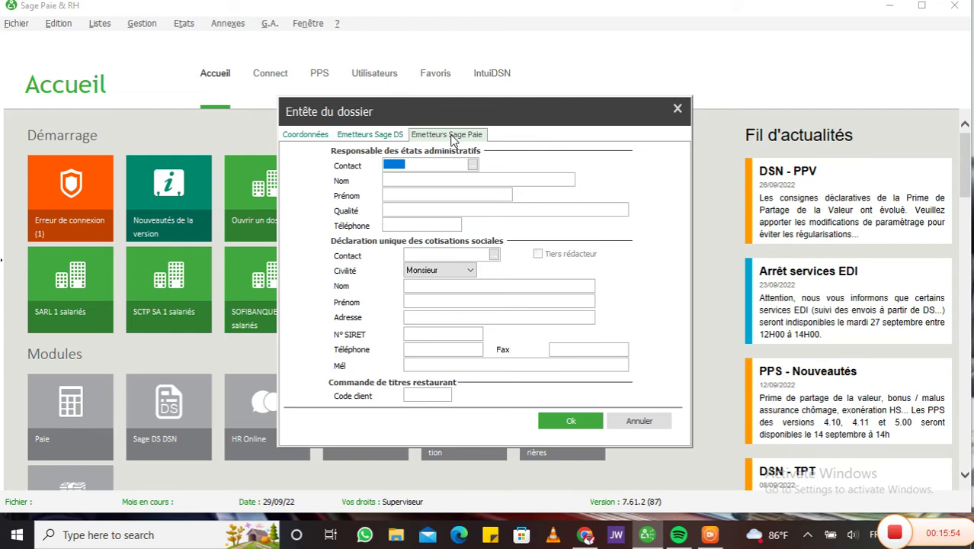
pyautogui.click(370, 137)
pyautogui.click(307, 135)
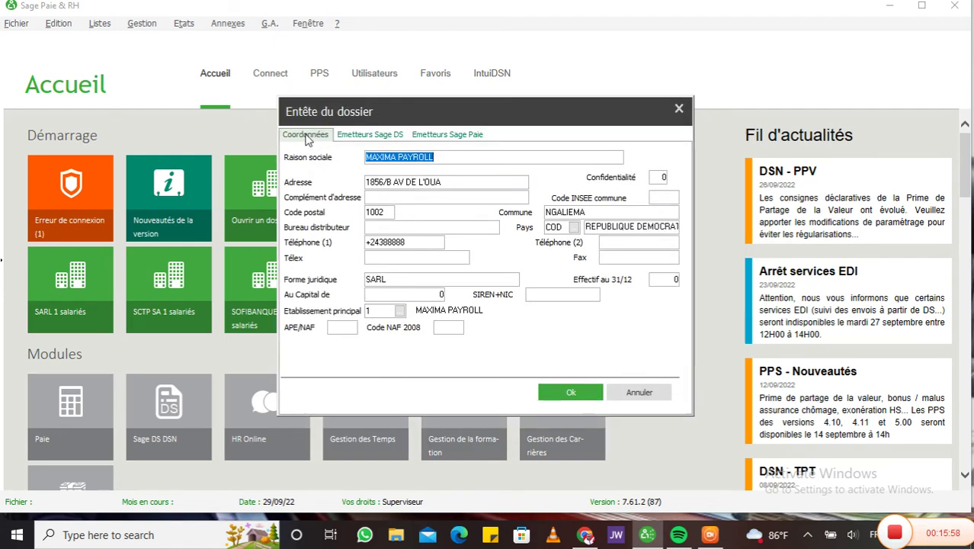
pyautogui.click(450, 138)
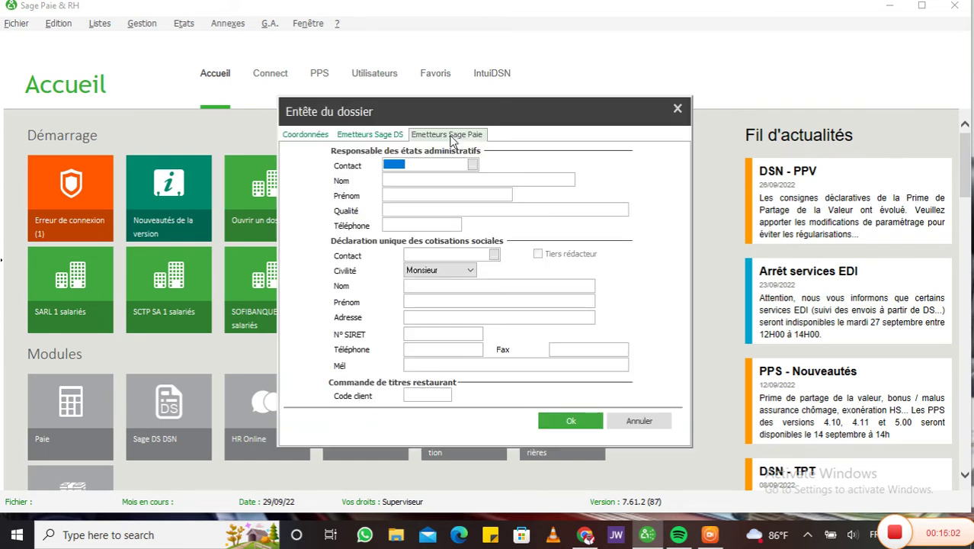
pyautogui.click(365, 138)
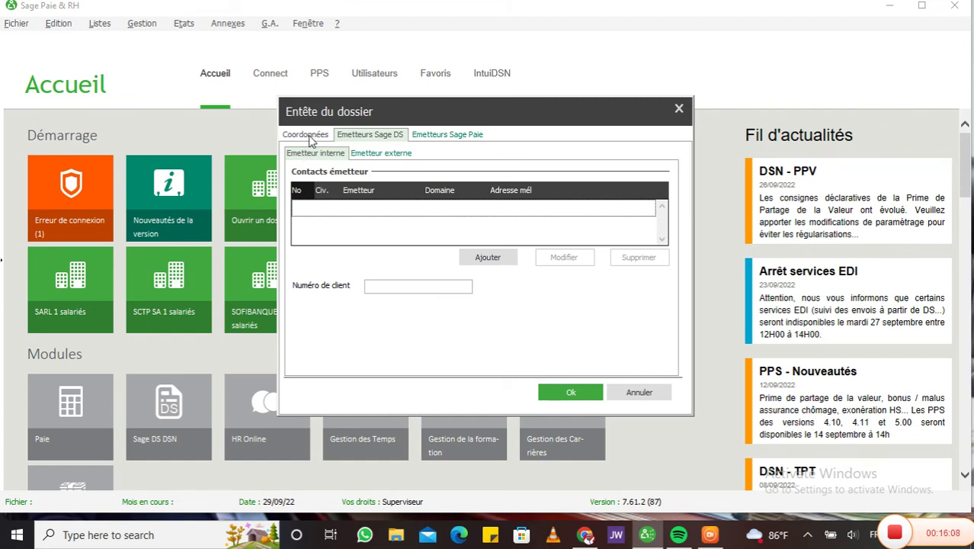
pyautogui.click(308, 135)
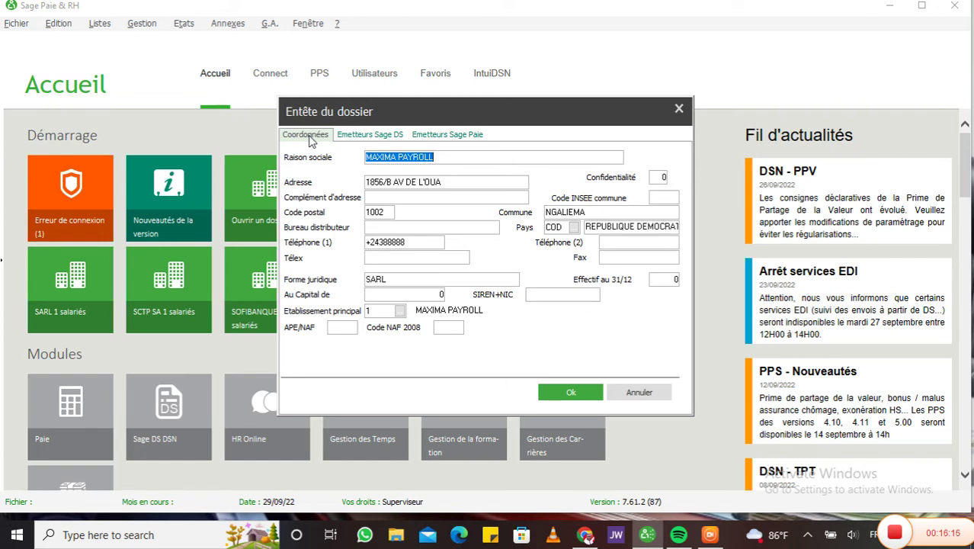
# Step: Save the Entête du dossier and continue past the DADS-U import without choosing a file
pyautogui.click(573, 392)
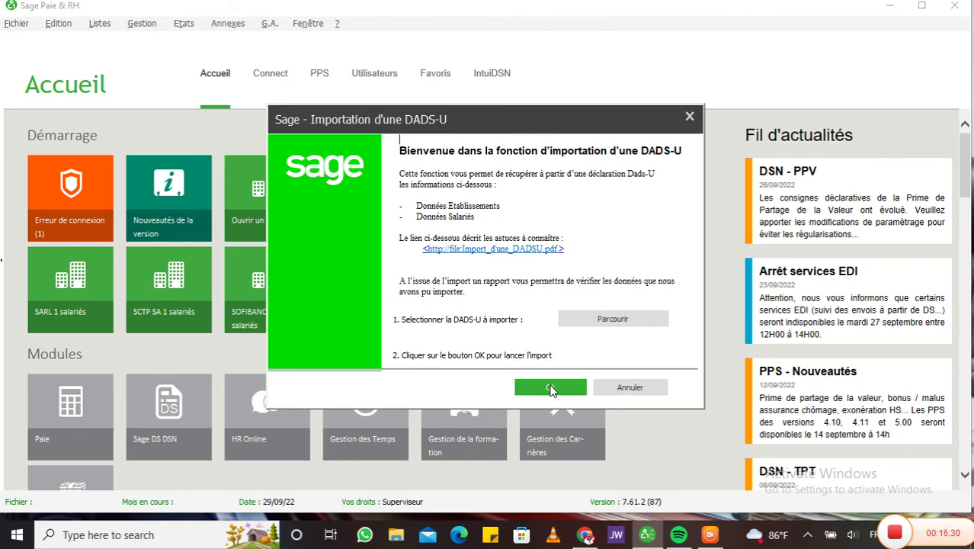
pyautogui.click(551, 388)
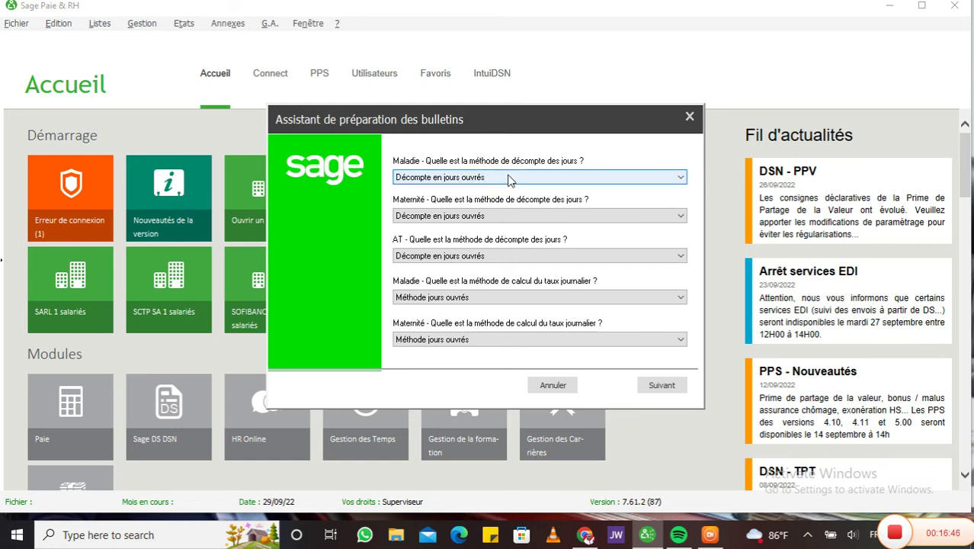
# Step: Keep Maladie and Maternité day counting in jours ouvrés and move to the next wizard page
pyautogui.click(508, 176)
pyautogui.click(507, 177)
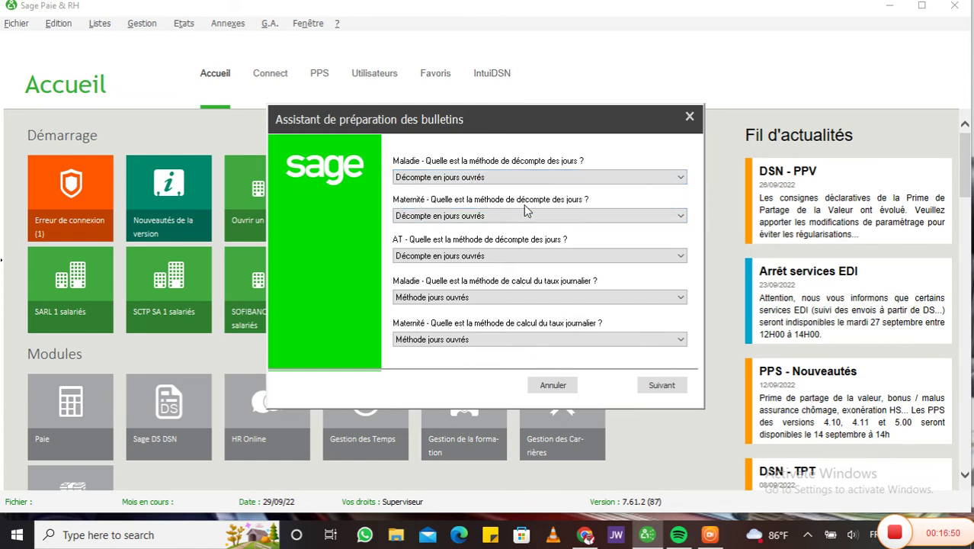
pyautogui.click(501, 215)
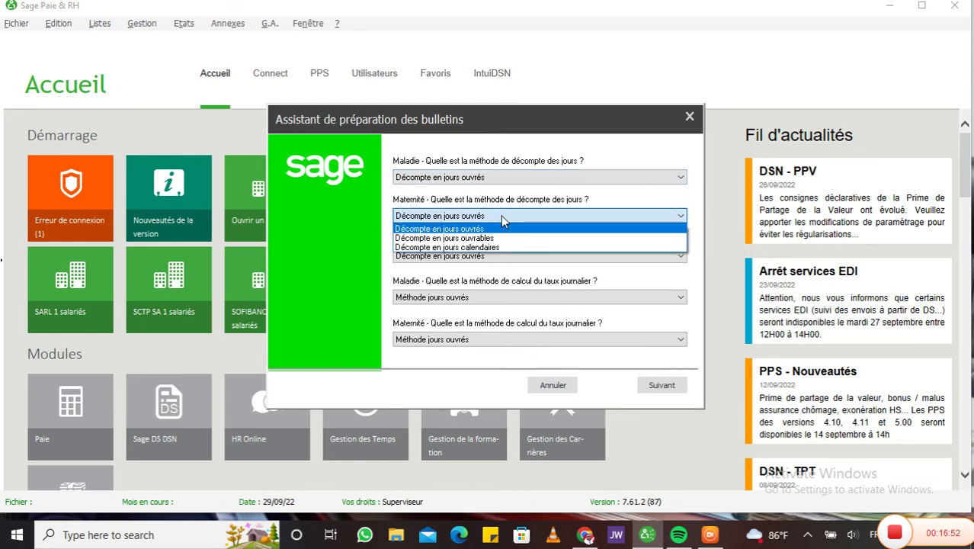
pyautogui.click(501, 215)
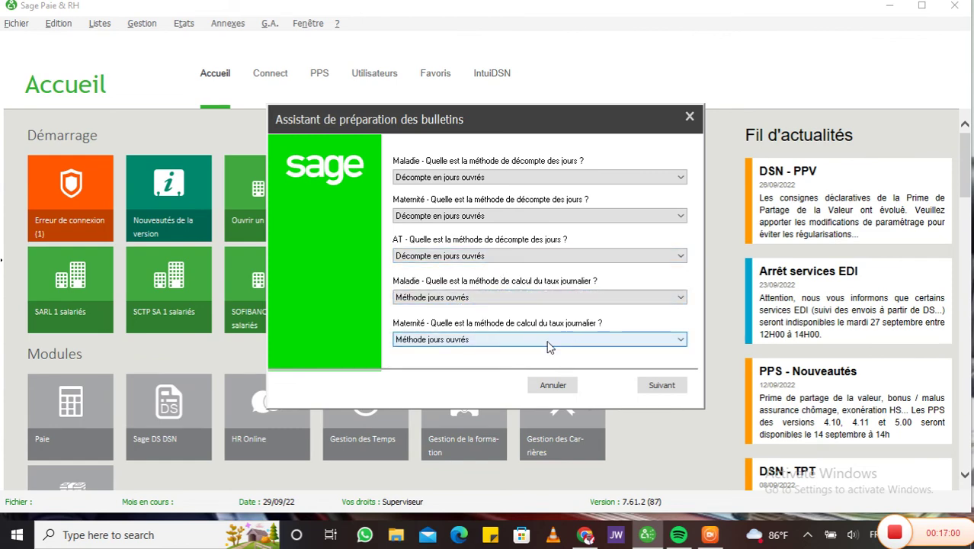
pyautogui.click(662, 385)
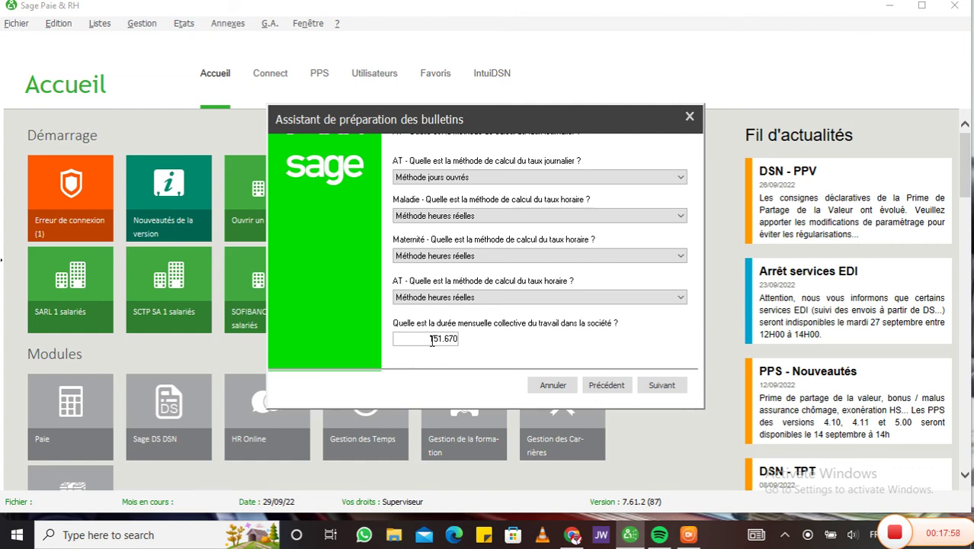
# Step: Change the monthly working-time value to 195 and continue to the leave questions
pyautogui.doubleClick(442, 340)
pyautogui.write('195')
pyautogui.click(660, 385)
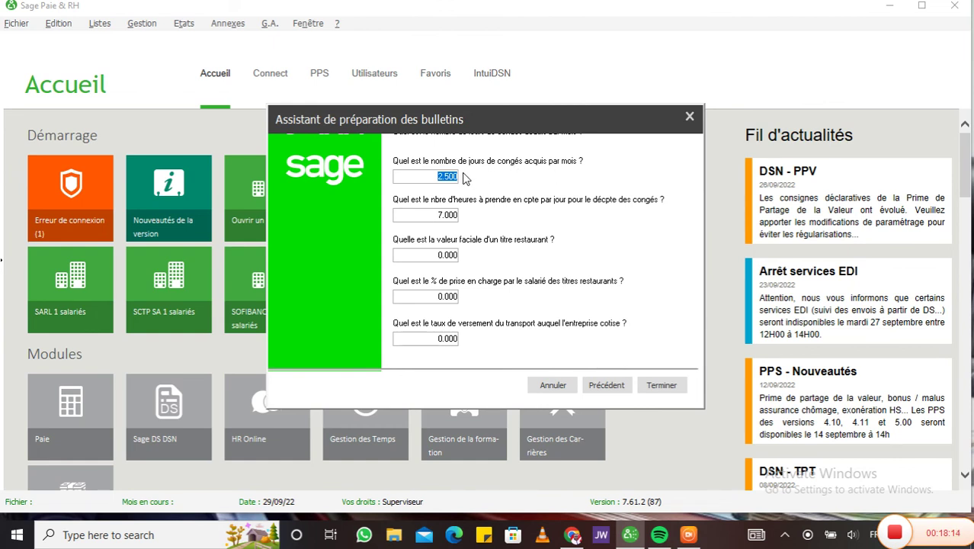
# Step: Set congés acquis par mois to 1 and heures par jour to 8
pyautogui.click(445, 176)
pyautogui.press('BackSpace')
pyautogui.press('BackSpace')
pyautogui.write('1')
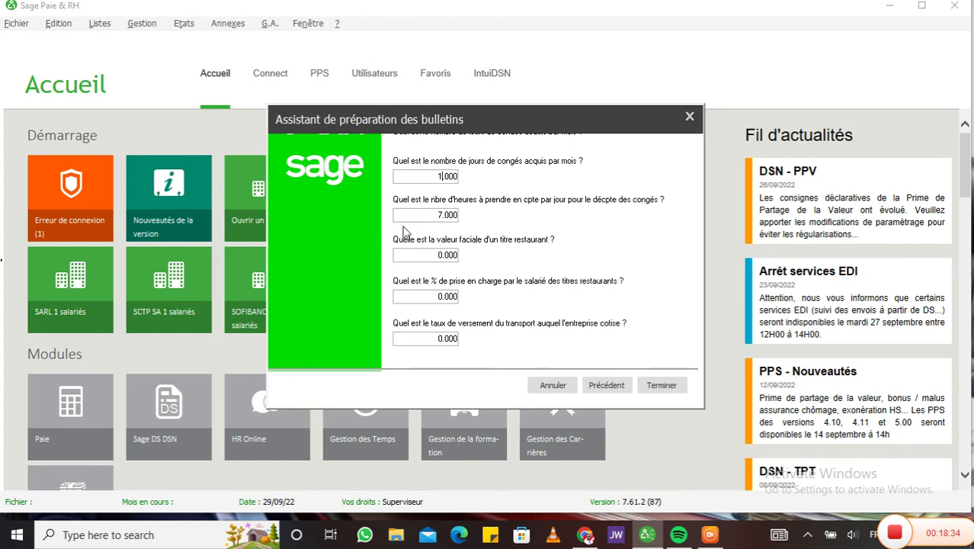
pyautogui.click(441, 218)
pyautogui.write('8')
# Step: Click Terminer, then reopen MAXIMA PAYROLL LTD via Ouvrir un dossier from Documents
pyautogui.click(664, 385)
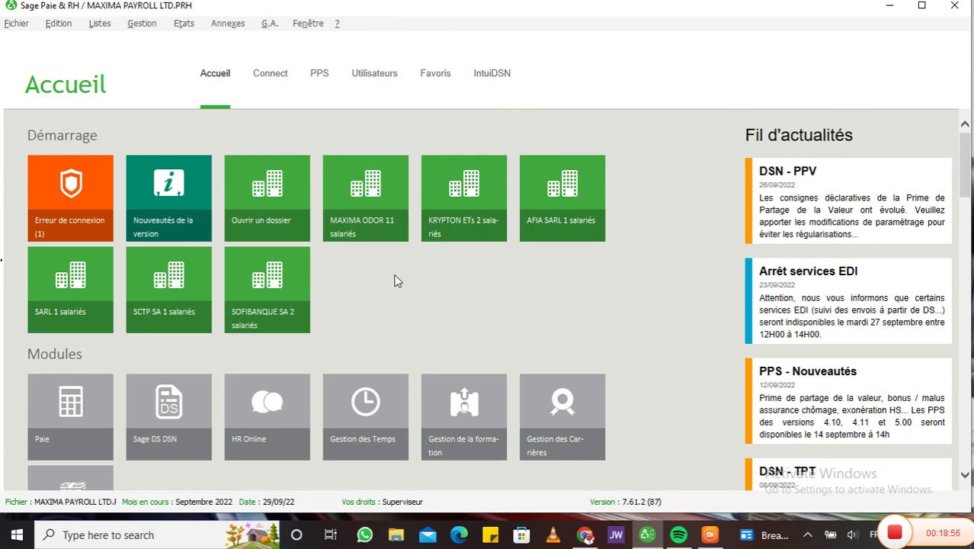
pyautogui.click(263, 218)
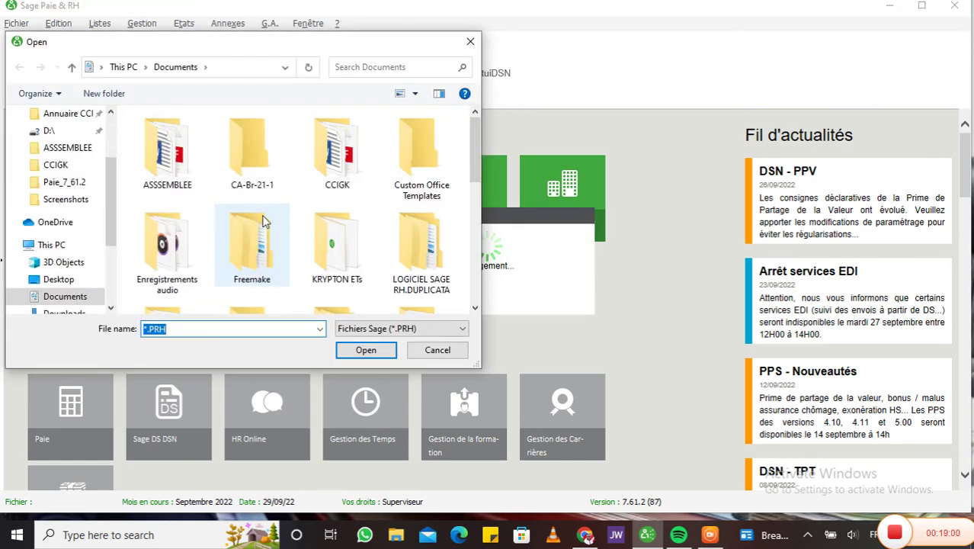
pyautogui.moveTo(470, 176); pyautogui.dragTo(478, 303)
pyautogui.click(164, 285)
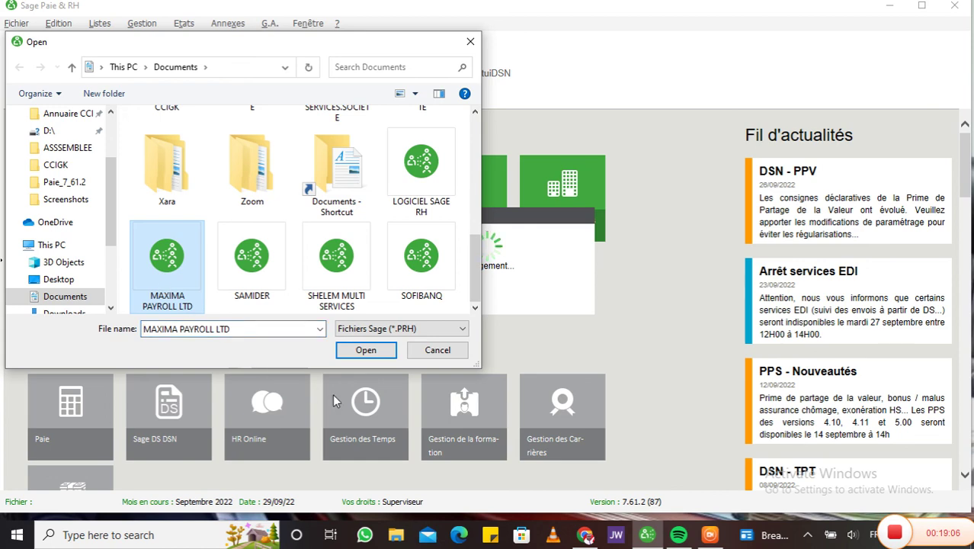
pyautogui.click(369, 351)
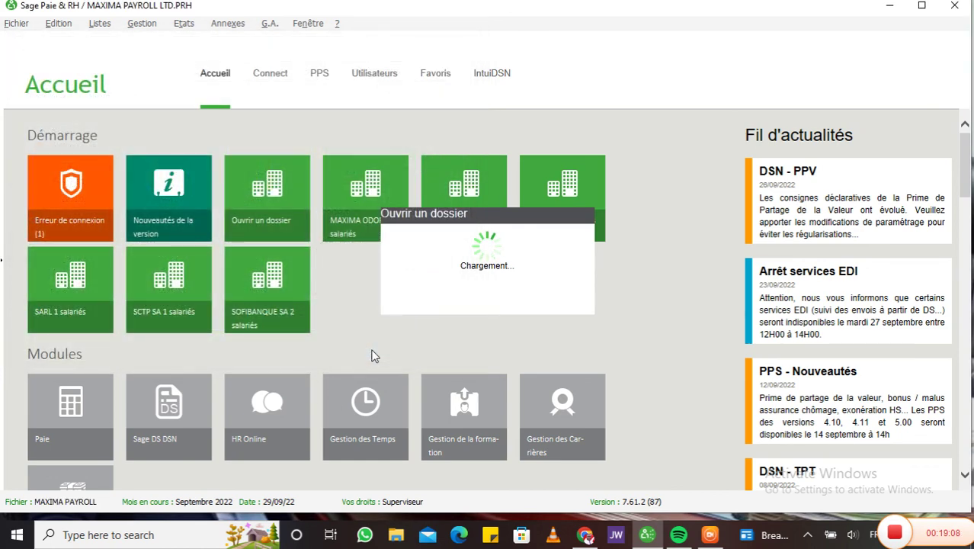